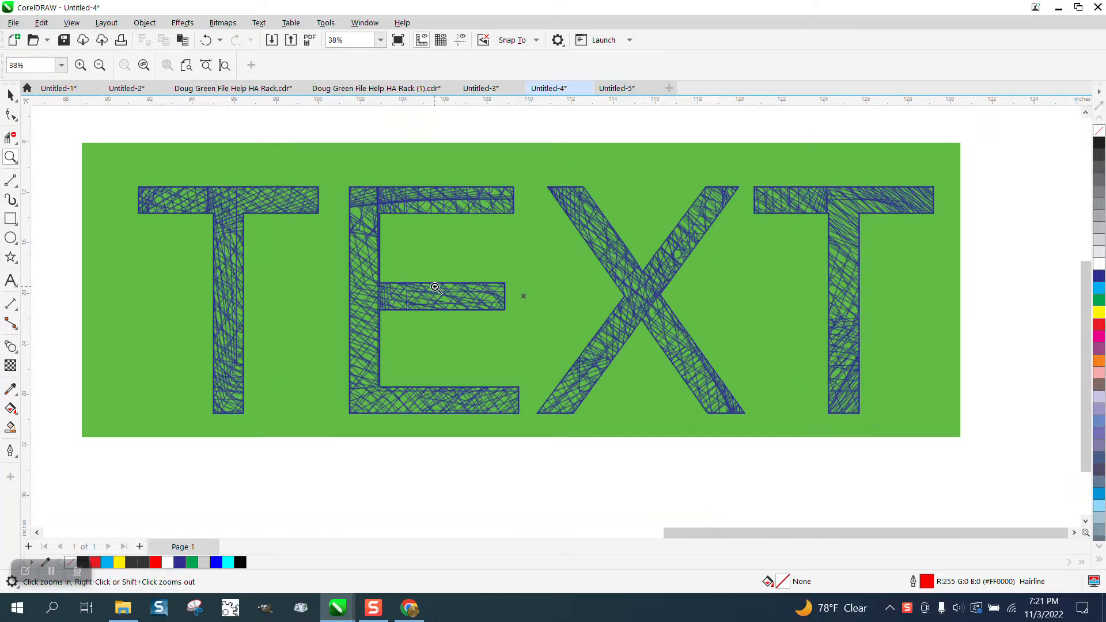
Examine the line-filled lettering on the green rectangle and in the smaller black TEXT sample up close.
left_click_drag(145, 186, 369, 240)
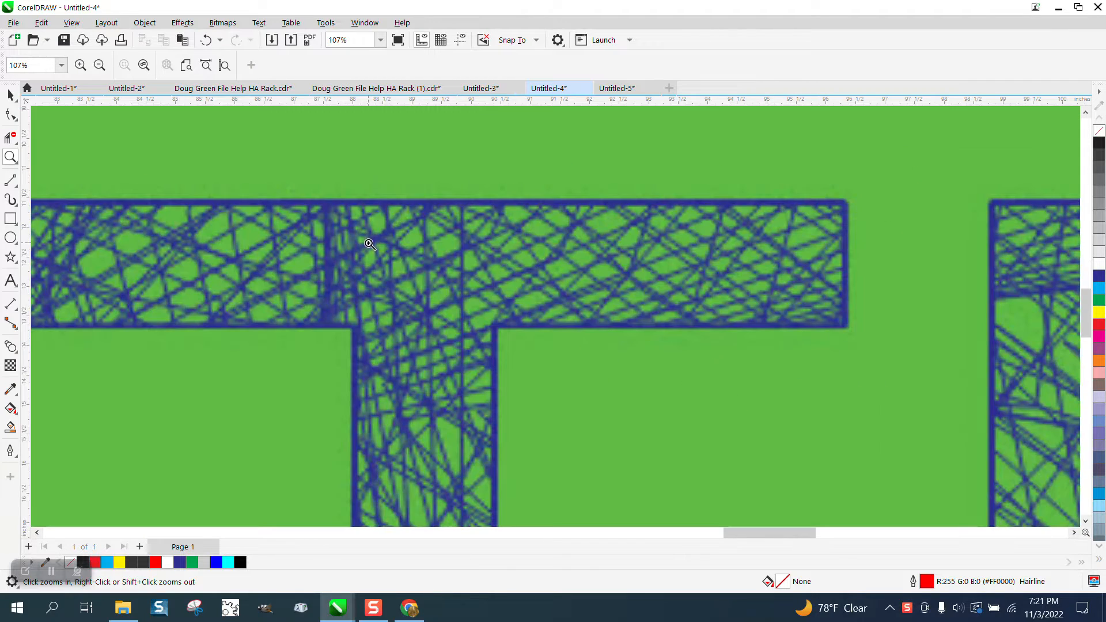
scroll(369, 239, "down", 3)
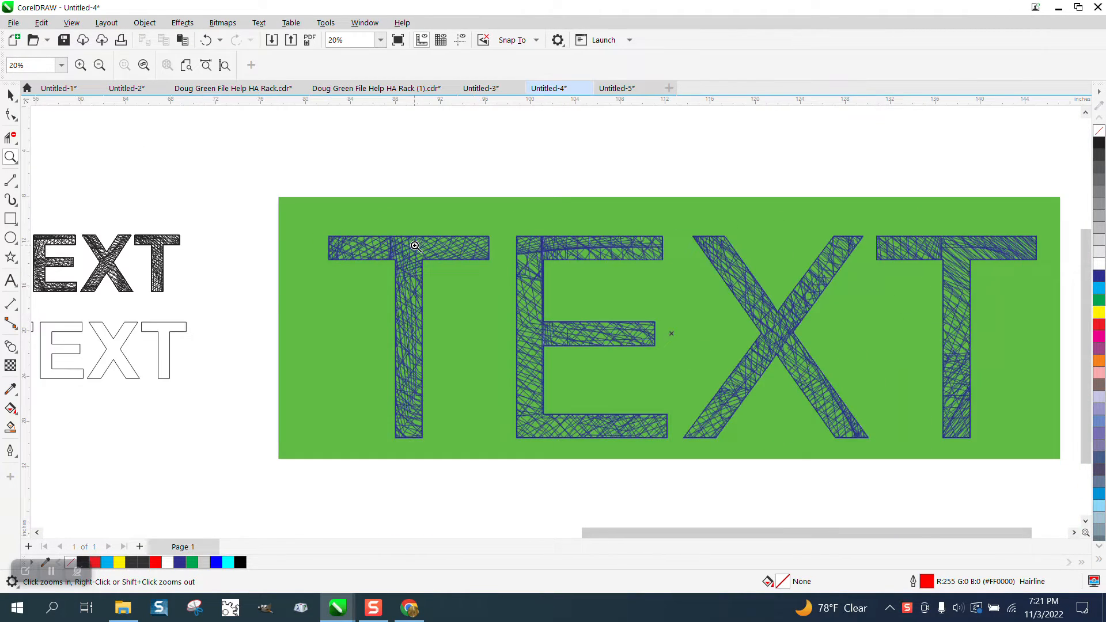
scroll(415, 246, "down", 1)
left_click_drag(252, 242, 311, 279)
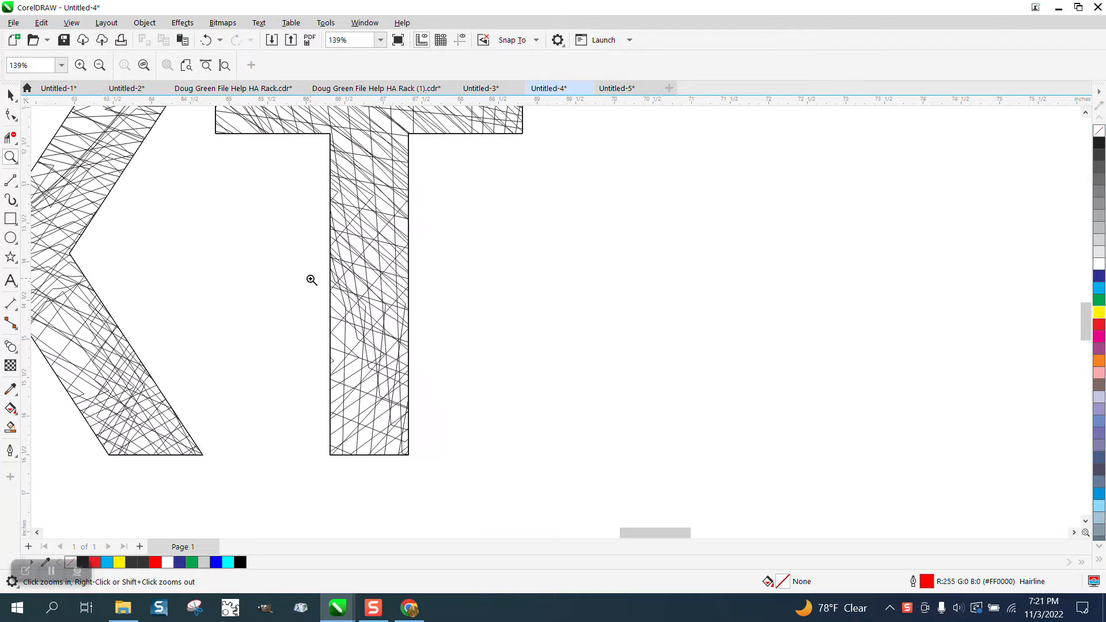
scroll(311, 279, "down", 4)
scroll(409, 283, "down", 1)
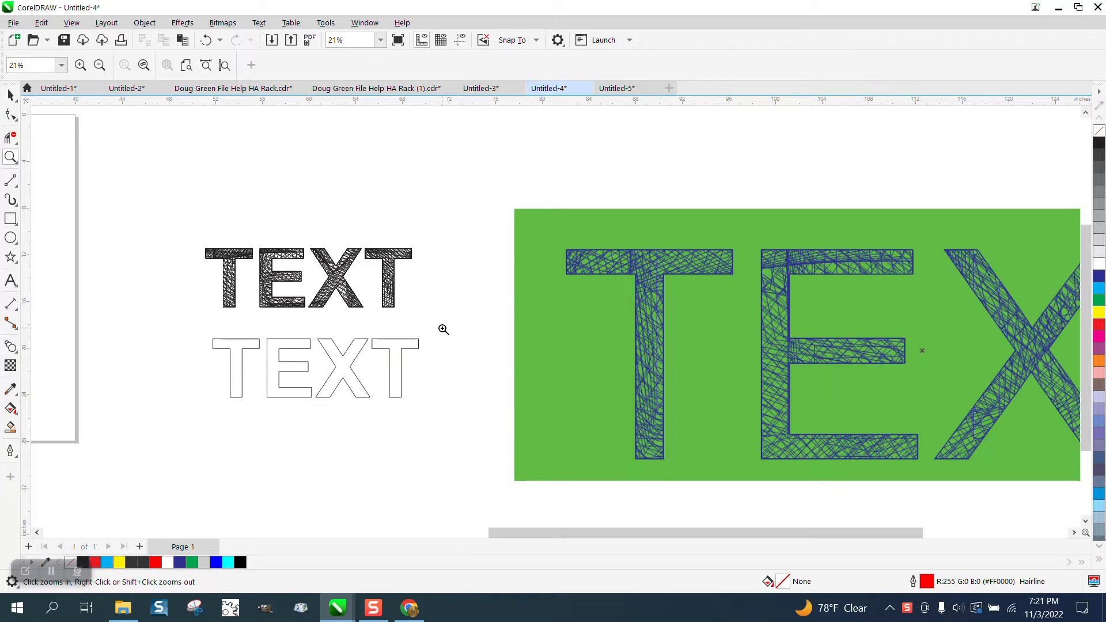
Move the outlined, unfilled TEXT object up beside the page, overlapping its upper right corner.
left_click(11, 95)
scroll(414, 230, "down", 1)
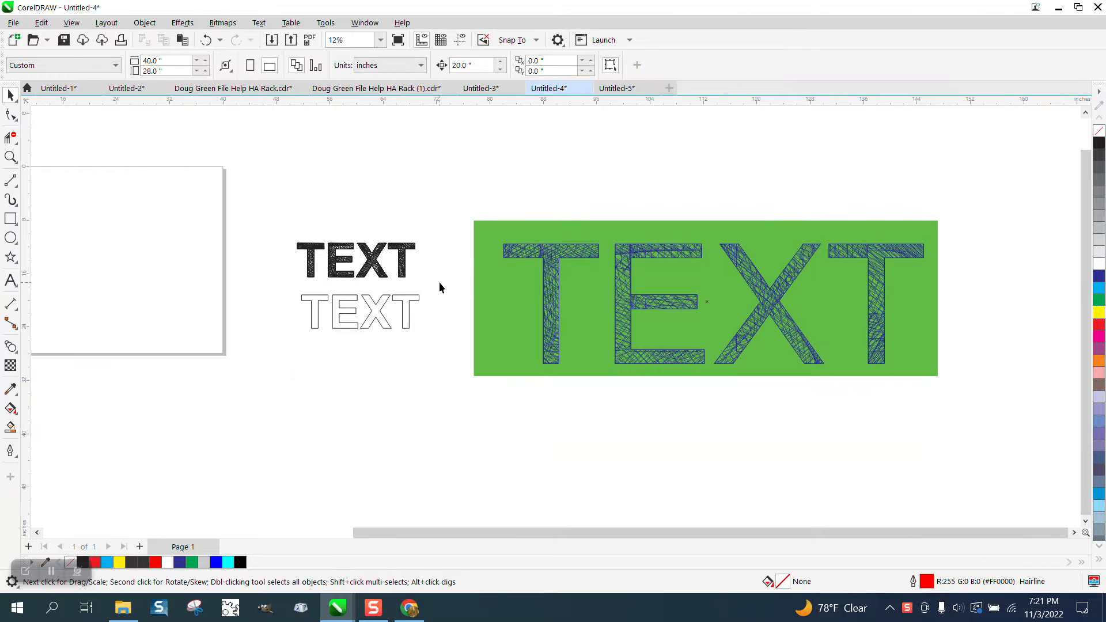
left_click_drag(412, 302, 305, 190)
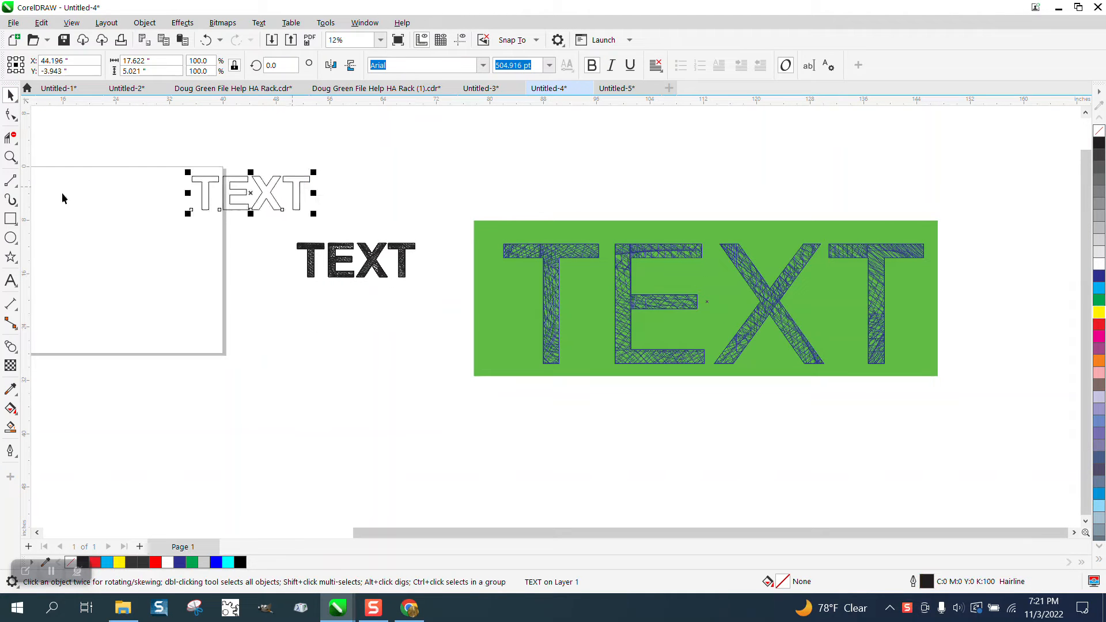
Draw a square about 21 inches wide in the middle area of the page.
left_click(11, 157)
scroll(264, 238, "down", 1)
left_click_drag(123, 196, 447, 340)
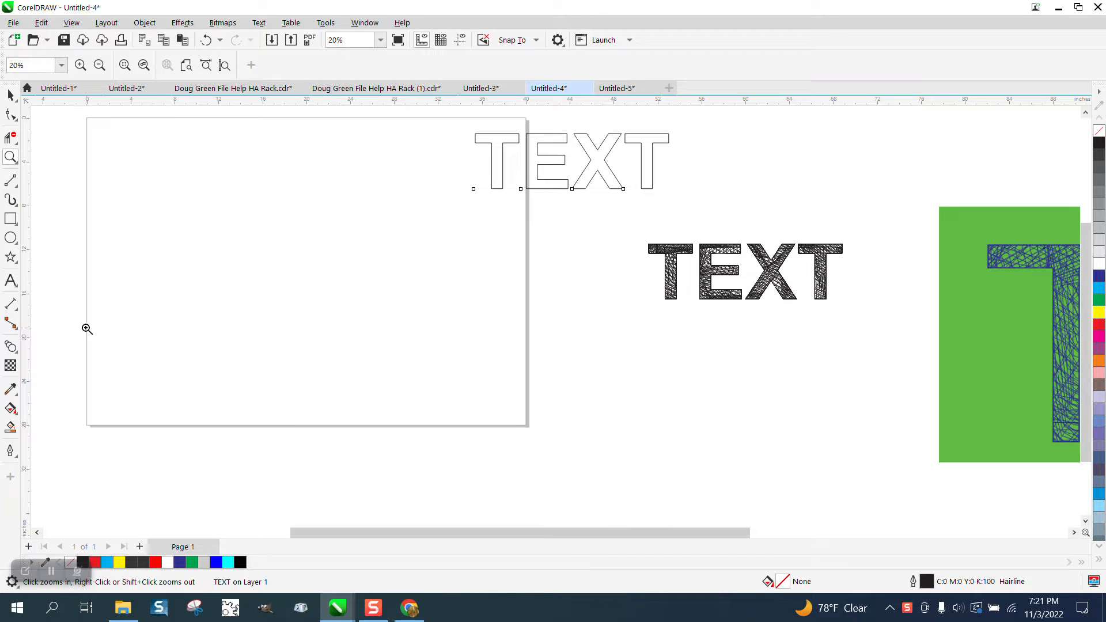
left_click(10, 218)
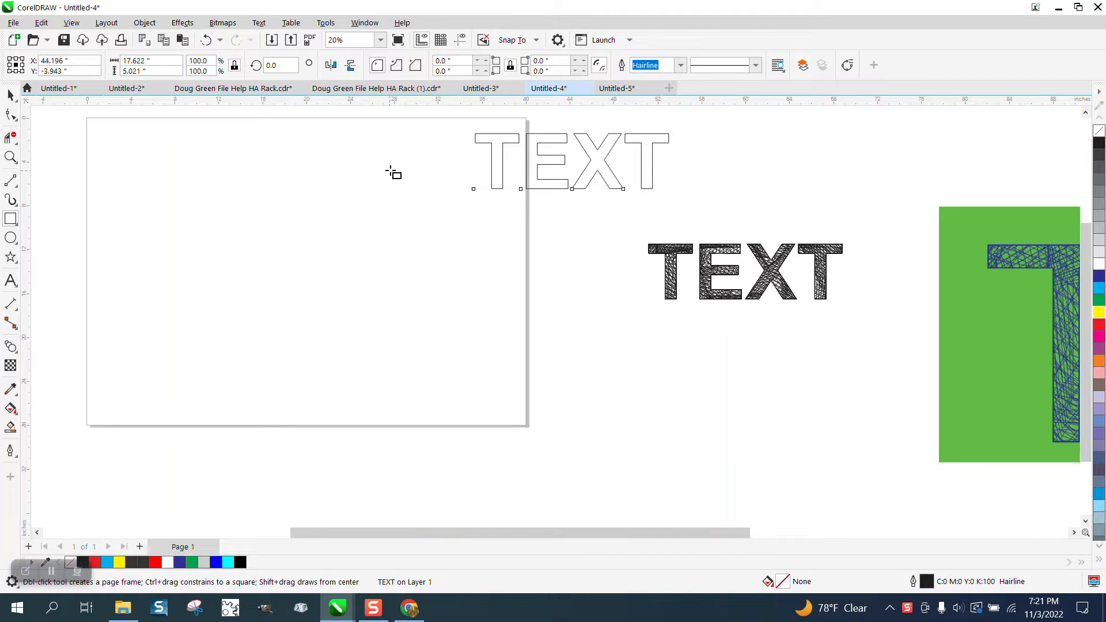
left_click_drag(407, 164, 176, 395)
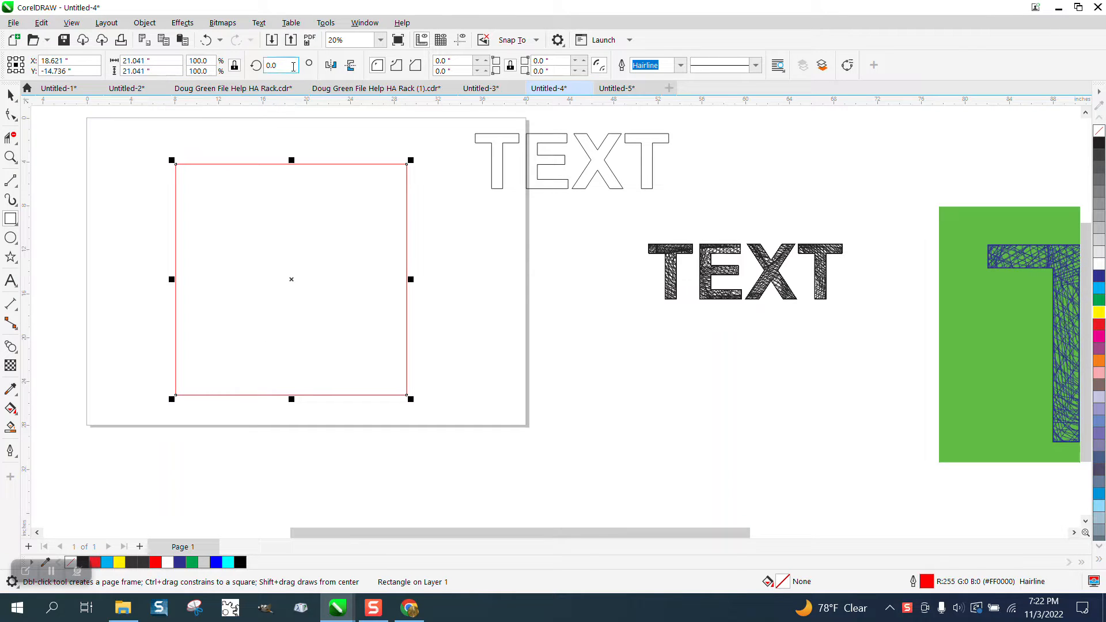
Rotate the square by 45 degrees and center it on the page.
left_click(264, 67)
type("45")
key("Return")
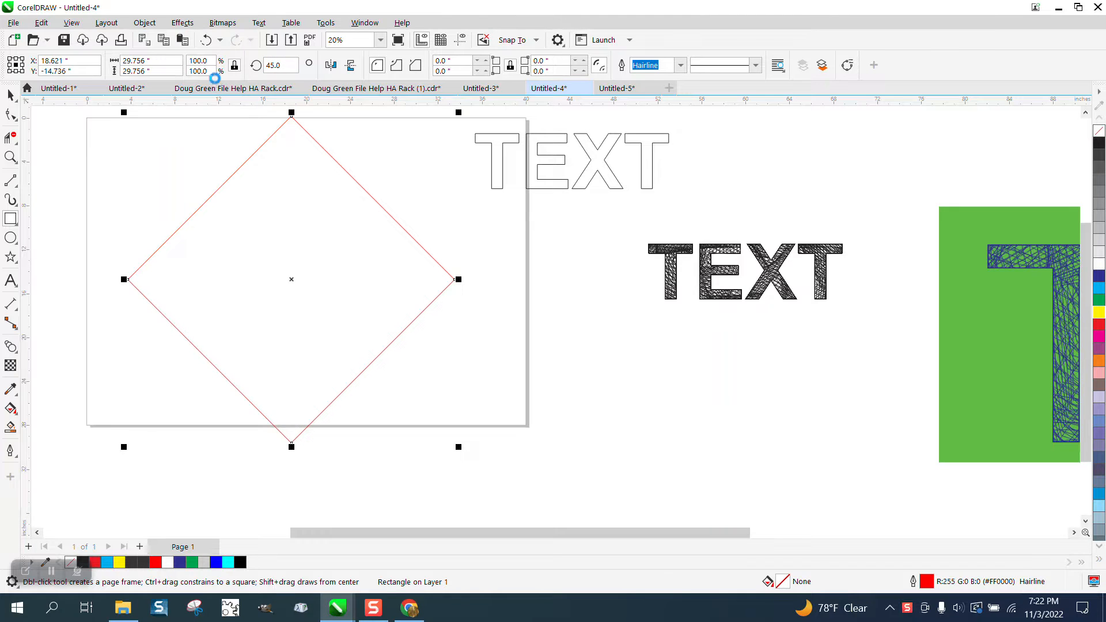
key("p")
Center the outlined TEXT object on the page, inside the diamond.
left_click(11, 95)
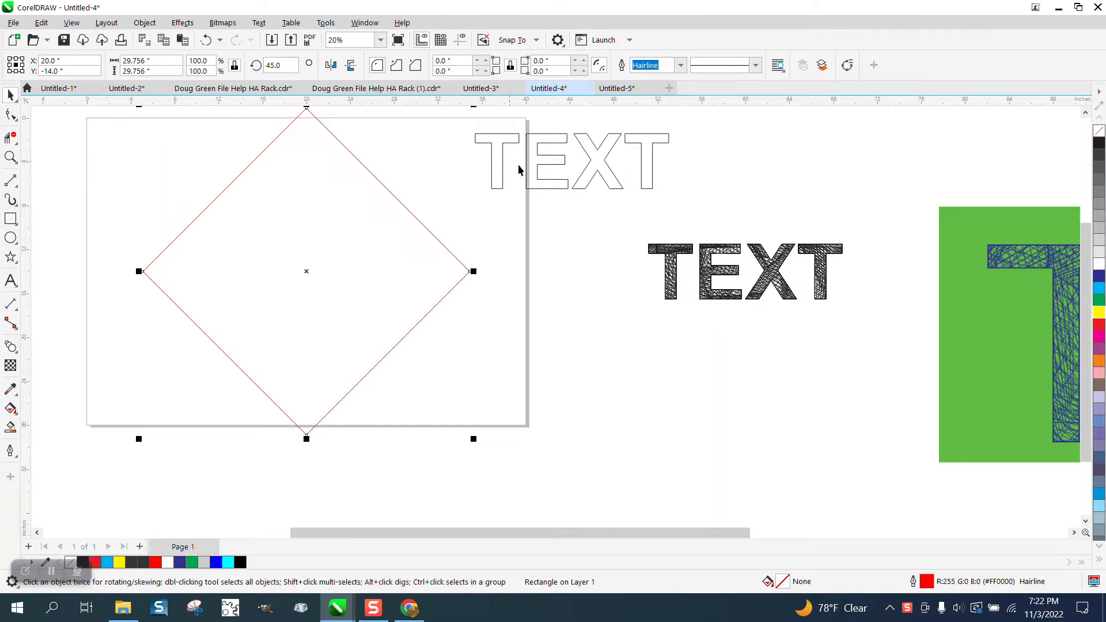
left_click(530, 172)
key("p")
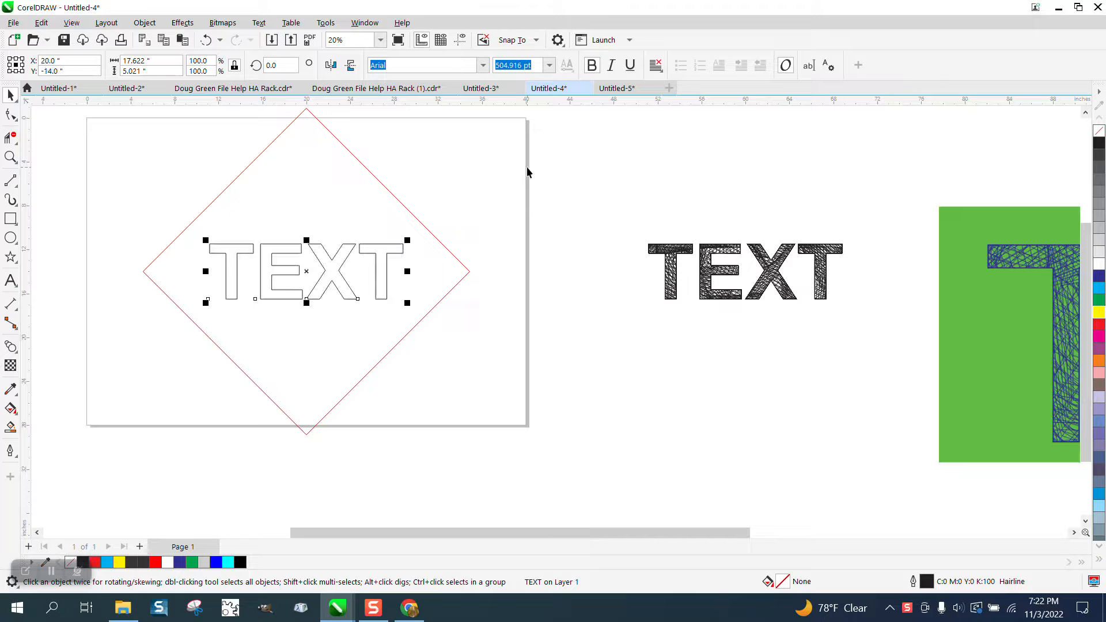
Color the diamond's outline black and set the outline width of both the diamond and the TEXT to 1.0 px.
left_click(438, 243)
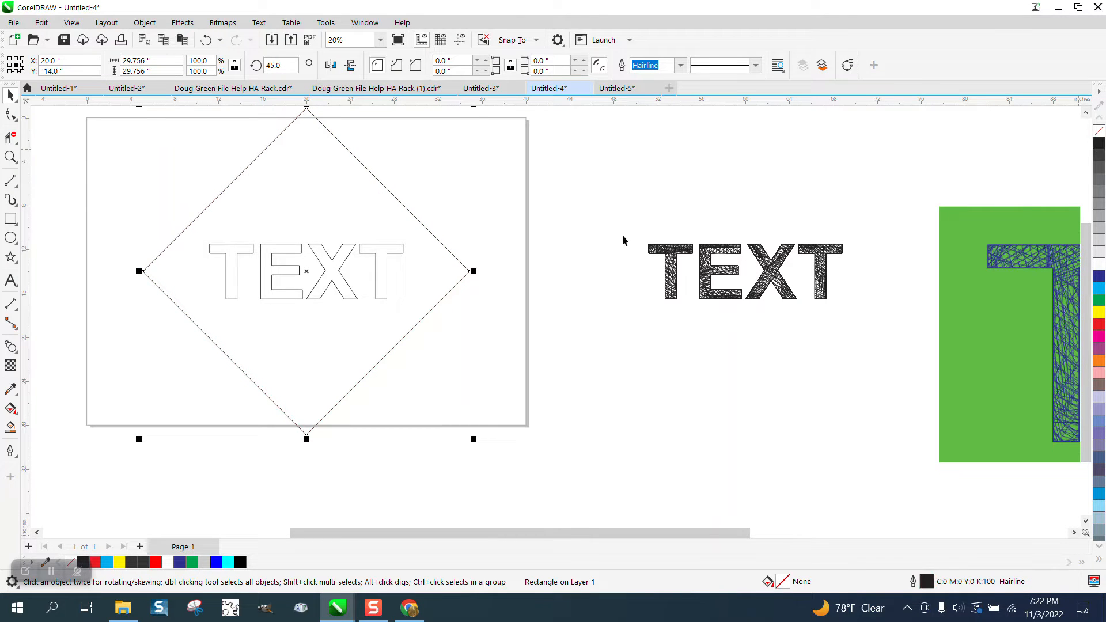
scroll(561, 240, "down", 1)
left_click_drag(179, 122, 547, 443)
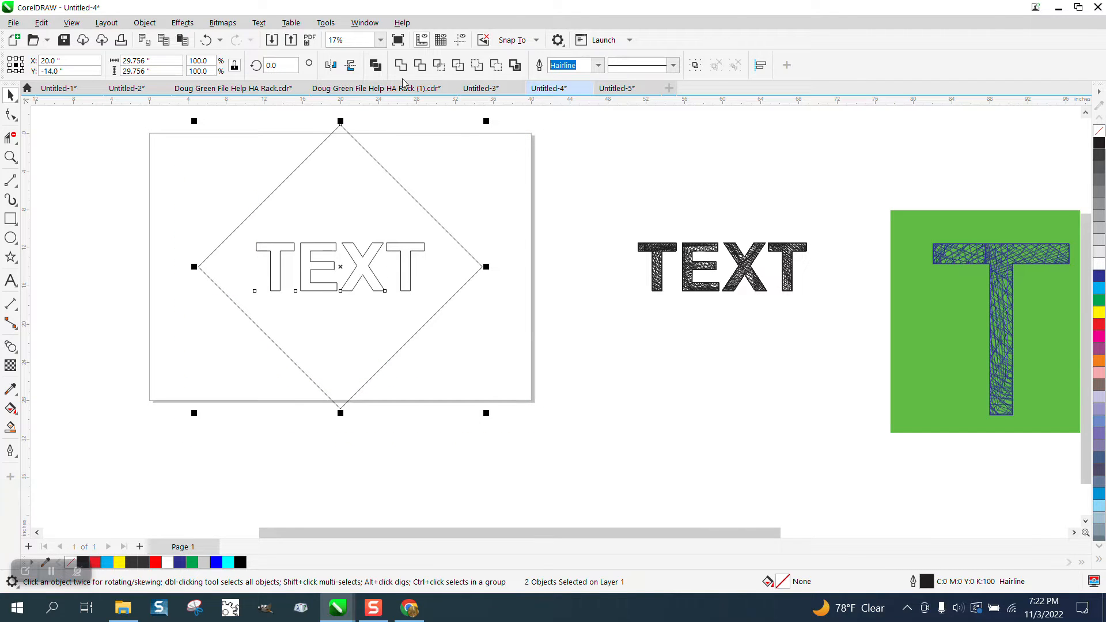
left_click(598, 65)
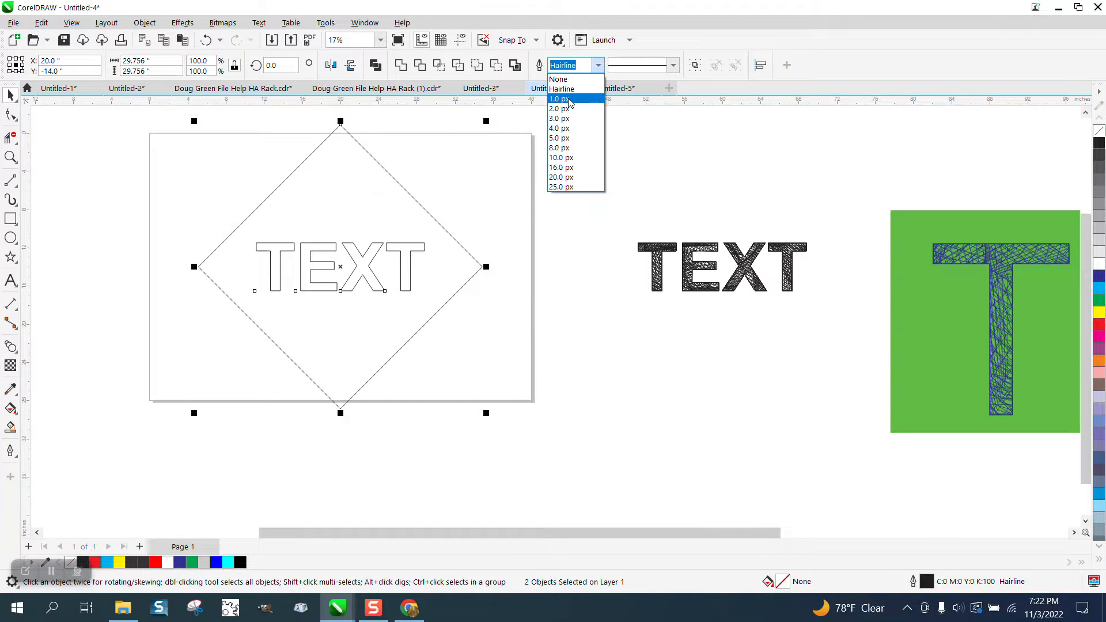
left_click(569, 99)
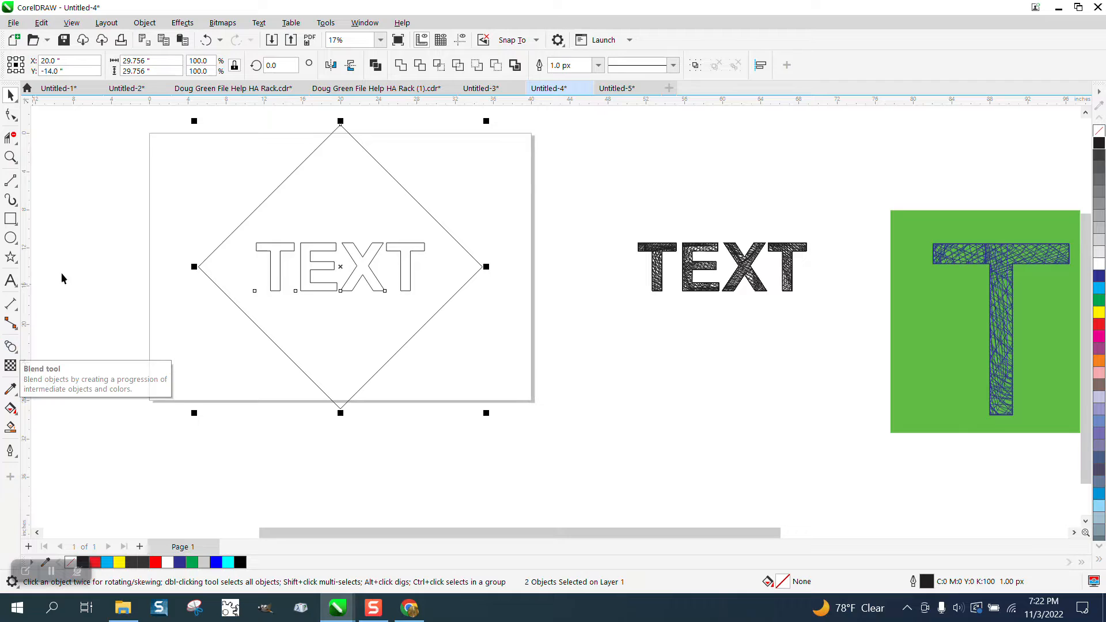
Blend the TEXT outline into the diamond with the Blend tool, using 50 blend steps.
left_click(125, 267)
left_click(15, 356)
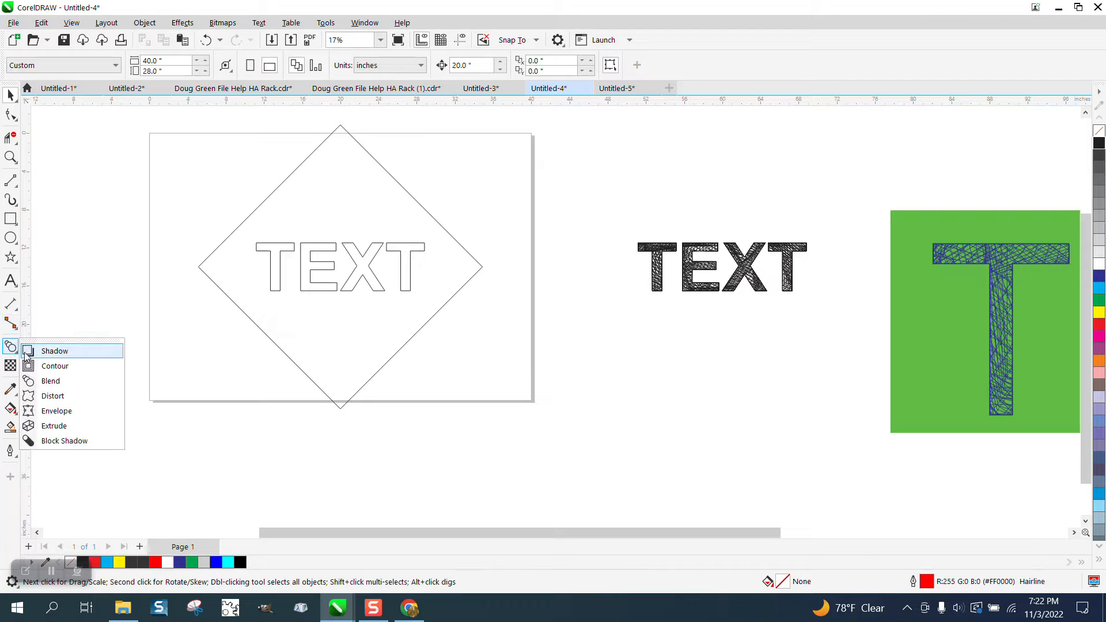
left_click(55, 349)
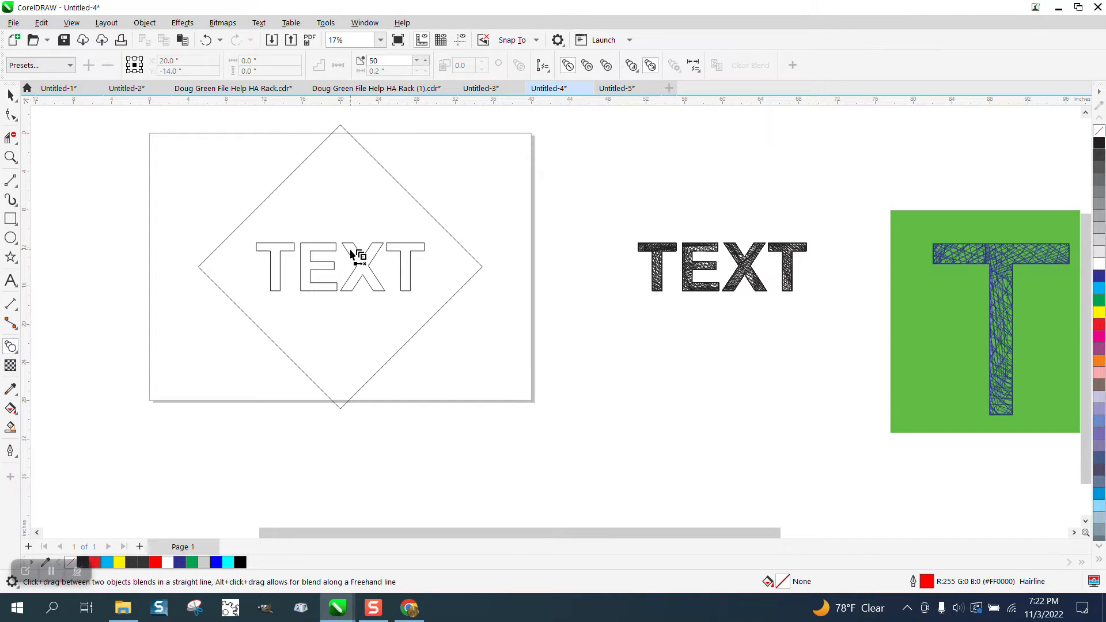
left_click_drag(367, 248, 410, 199)
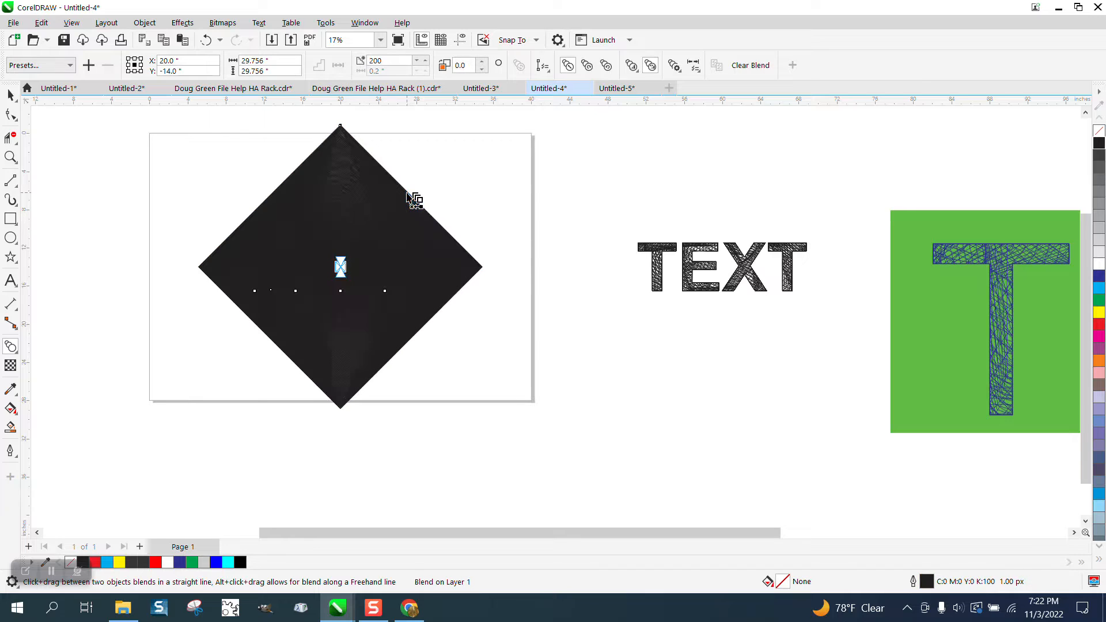
left_click_drag(381, 61, 375, 62)
type("50")
key("Return")
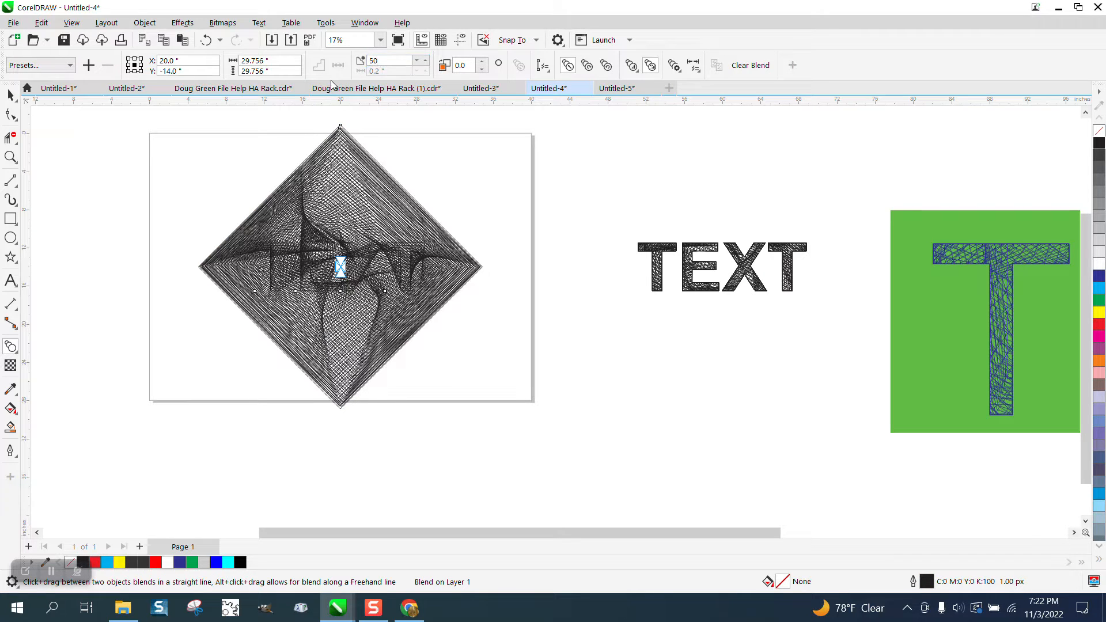
Examine the line pattern of the blend up close and against the other objects in the drawing.
left_click(10, 157)
left_click_drag(251, 228, 563, 362)
scroll(544, 359, "down", 2)
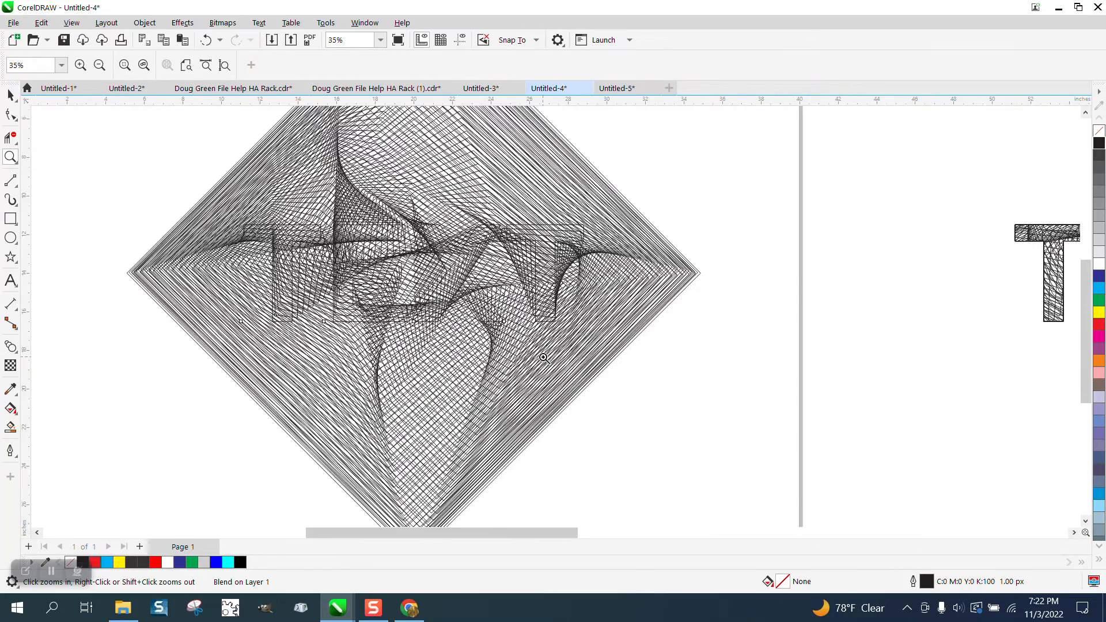
left_click(10, 95)
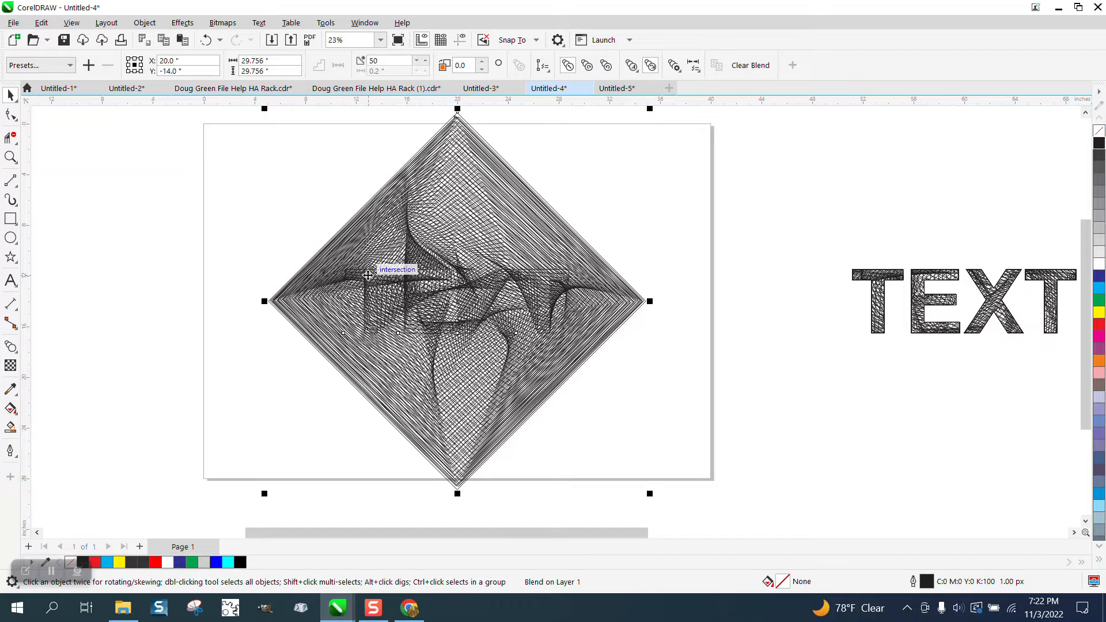
scroll(349, 272, "down", 1)
scroll(350, 272, "down", 2)
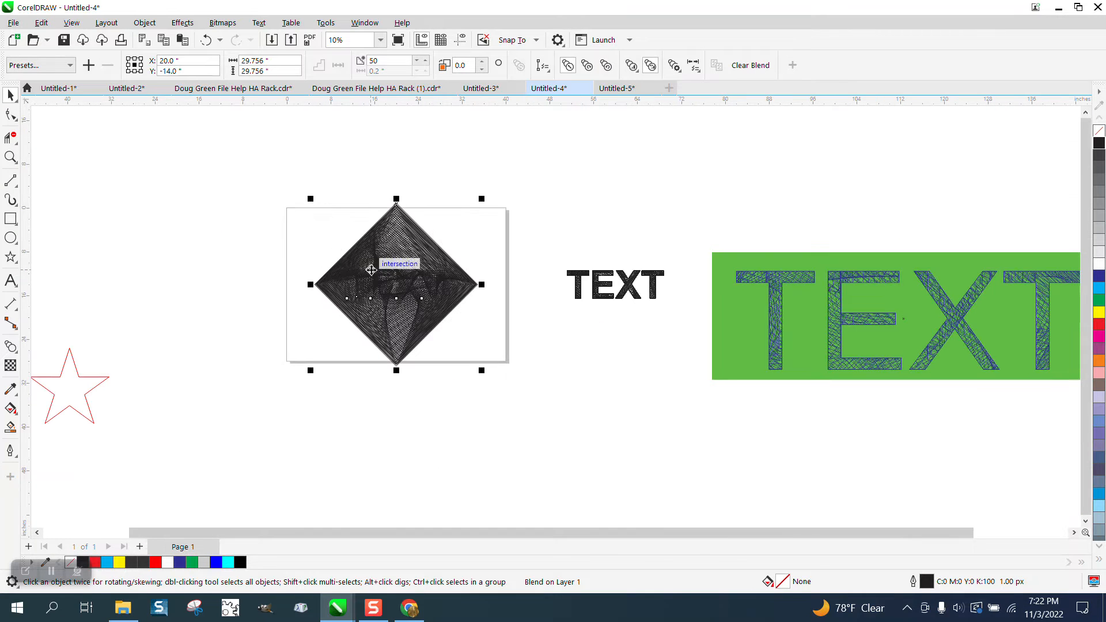
scroll(507, 324, "down", 1)
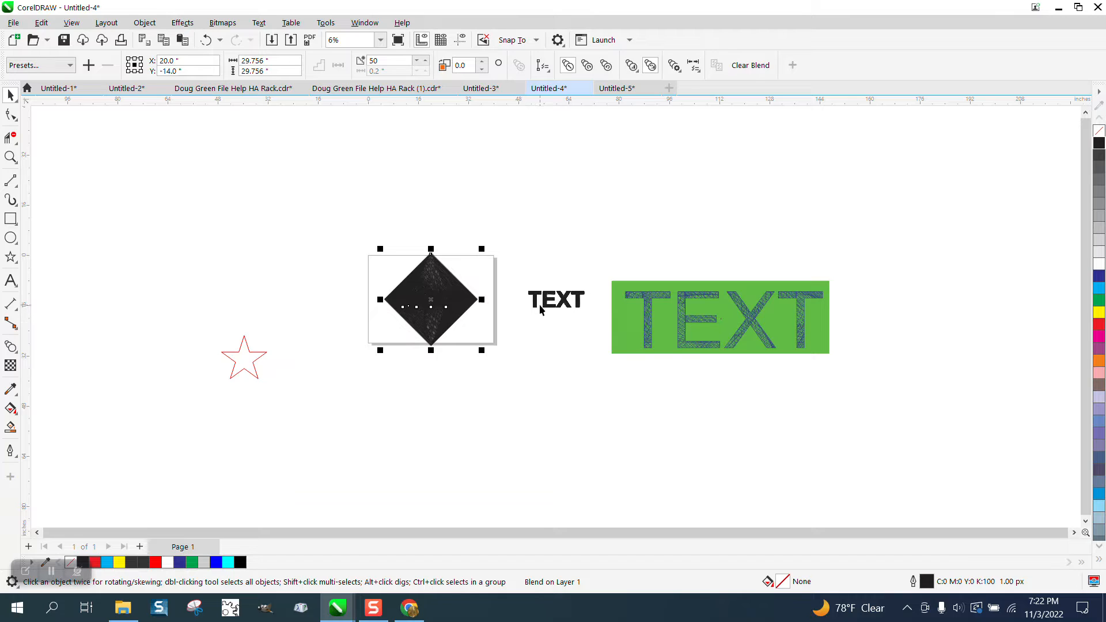
Add the word TEXT in Arial above the star and enlarge it to about 28 inches wide.
left_click(13, 280)
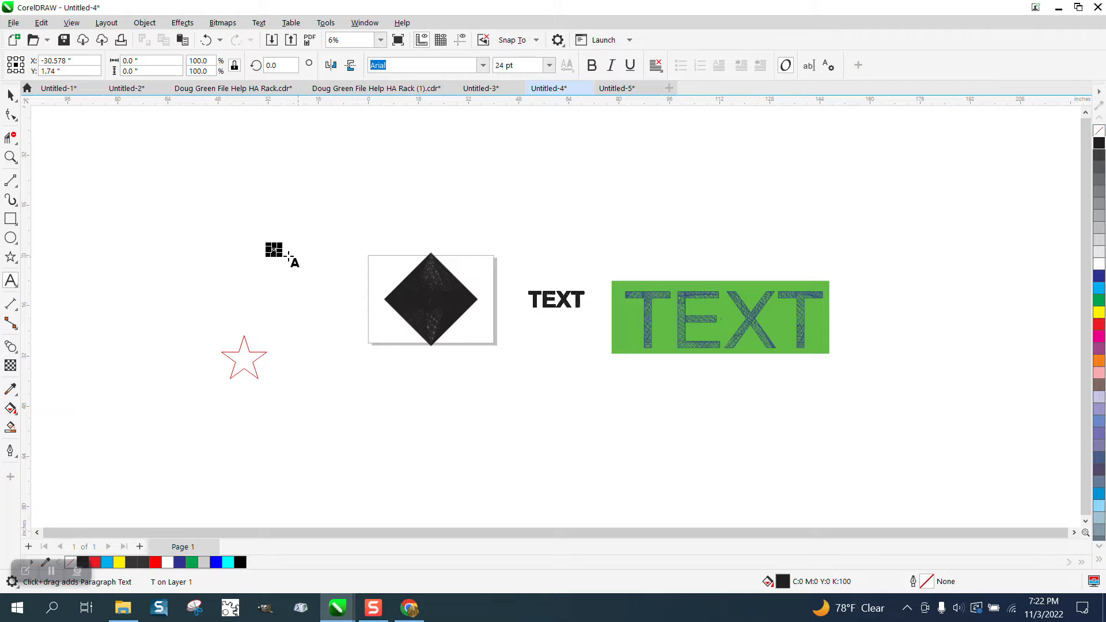
left_click_drag(277, 252, 366, 279)
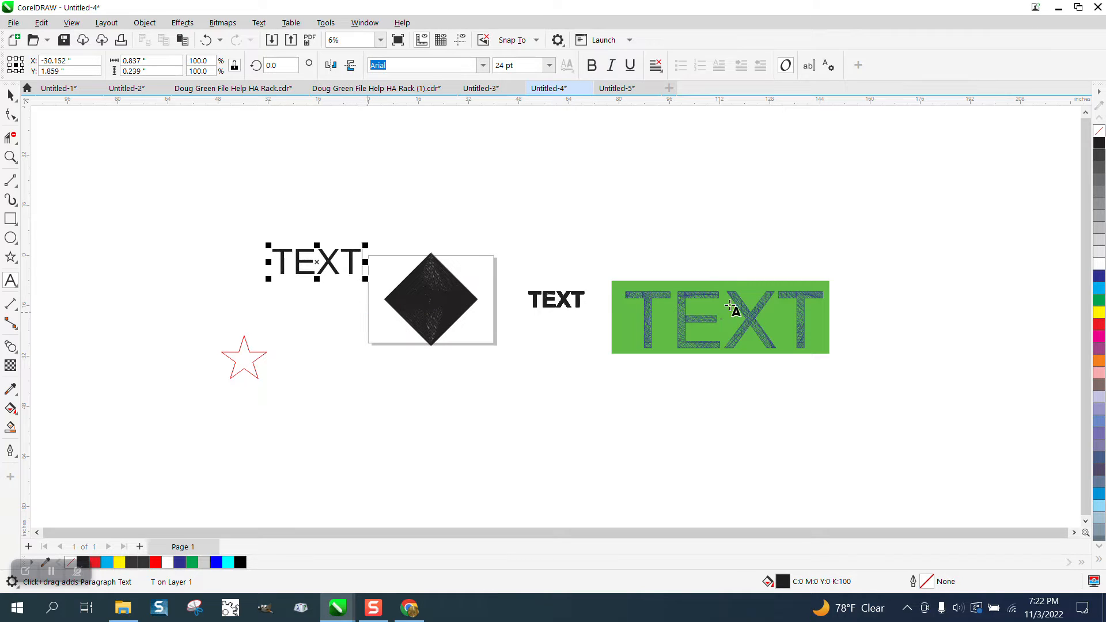
Remove the fill from the new TEXT and give it a black hairline outline.
left_click(1100, 131)
right_click(1100, 140)
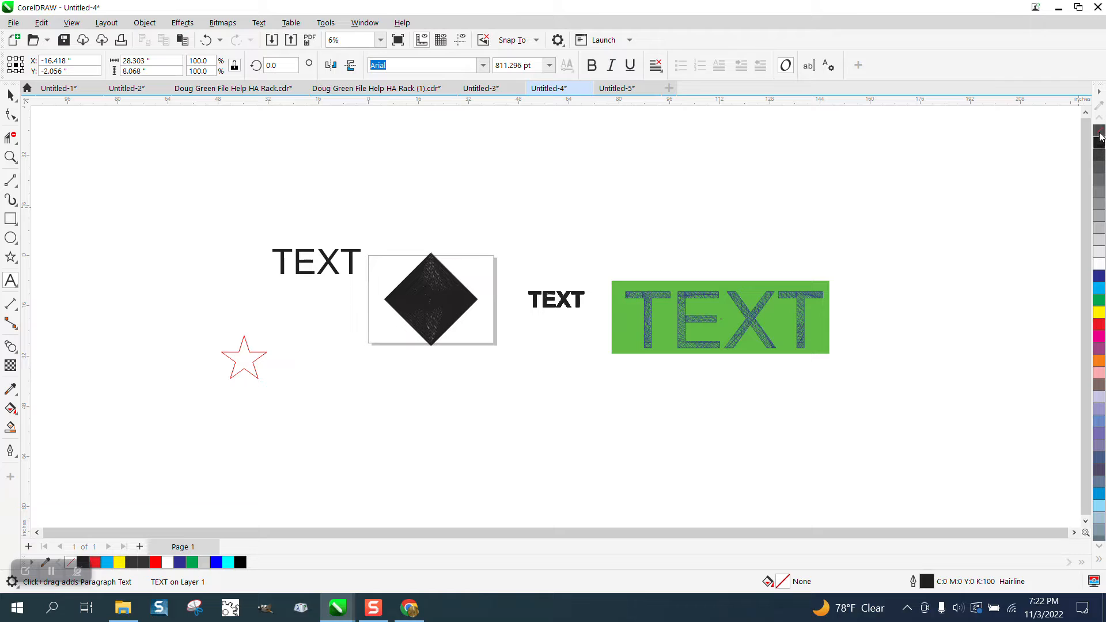
left_click(10, 95)
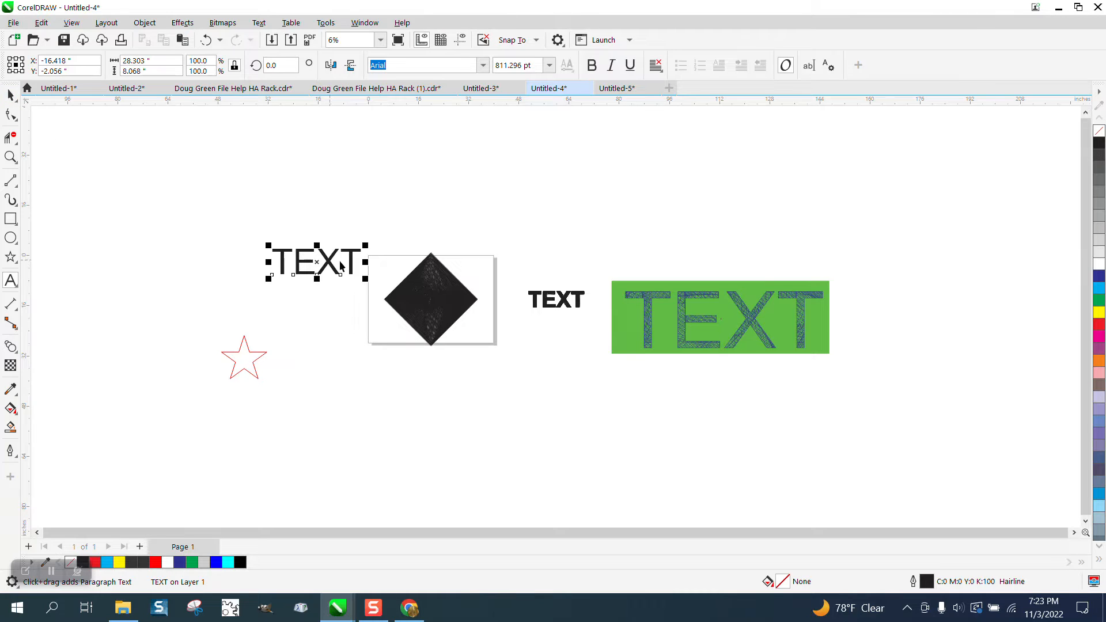
left_click(1100, 131)
right_click(1099, 143)
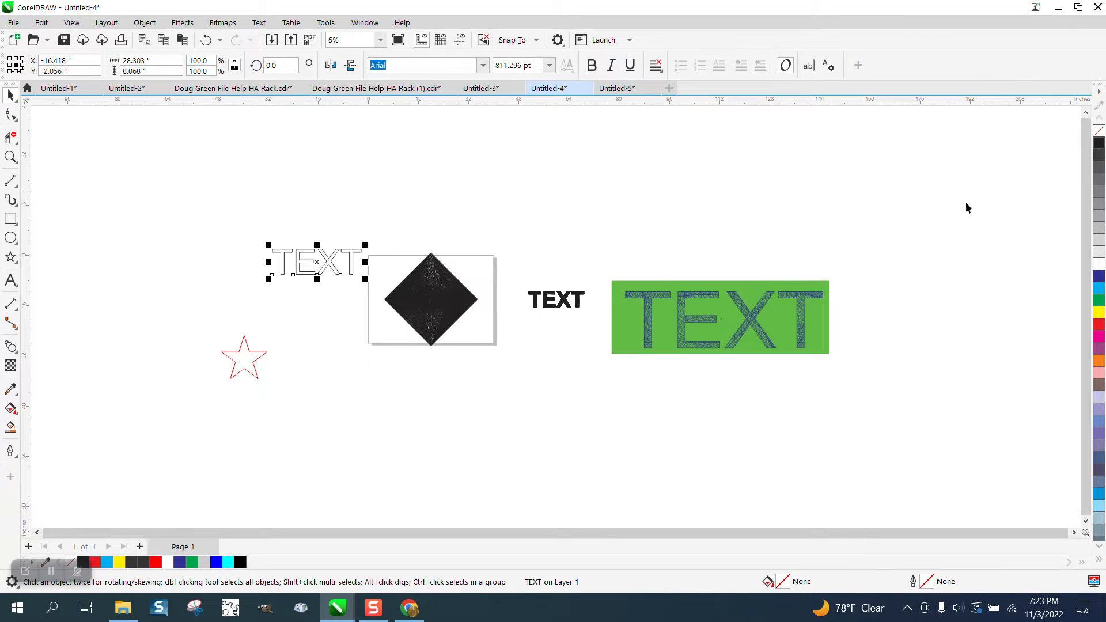
Make the new TEXT bold and center it on the page over the blend.
left_click(590, 67)
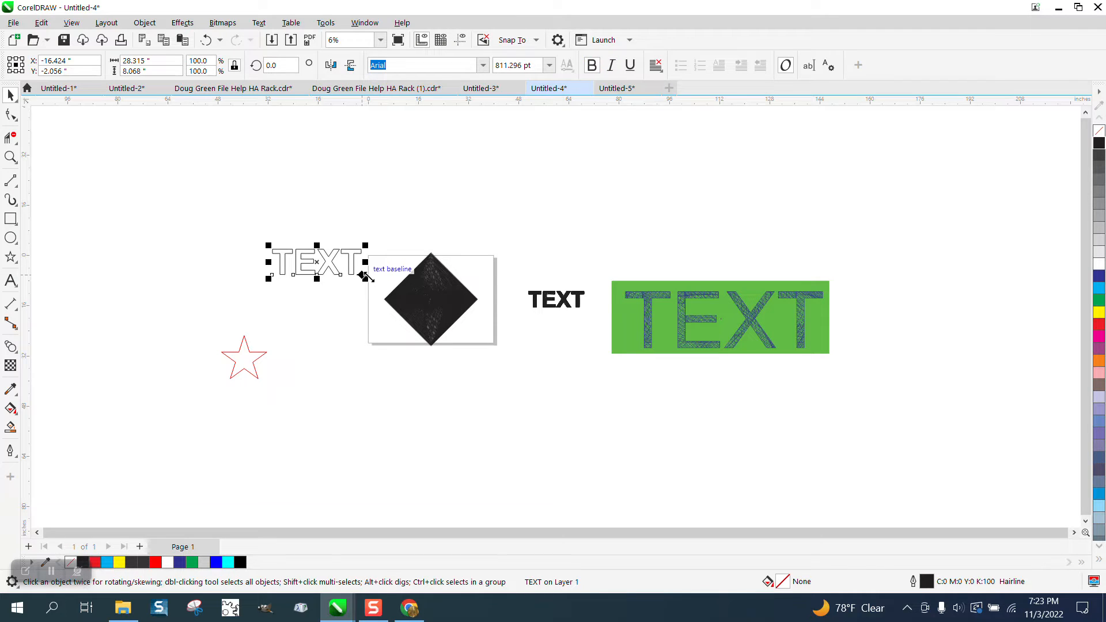
key("p")
Enlarge the diamond blend to about 36 inches wide so that it surrounds the whole bold TEXT outline.
left_click(9, 156)
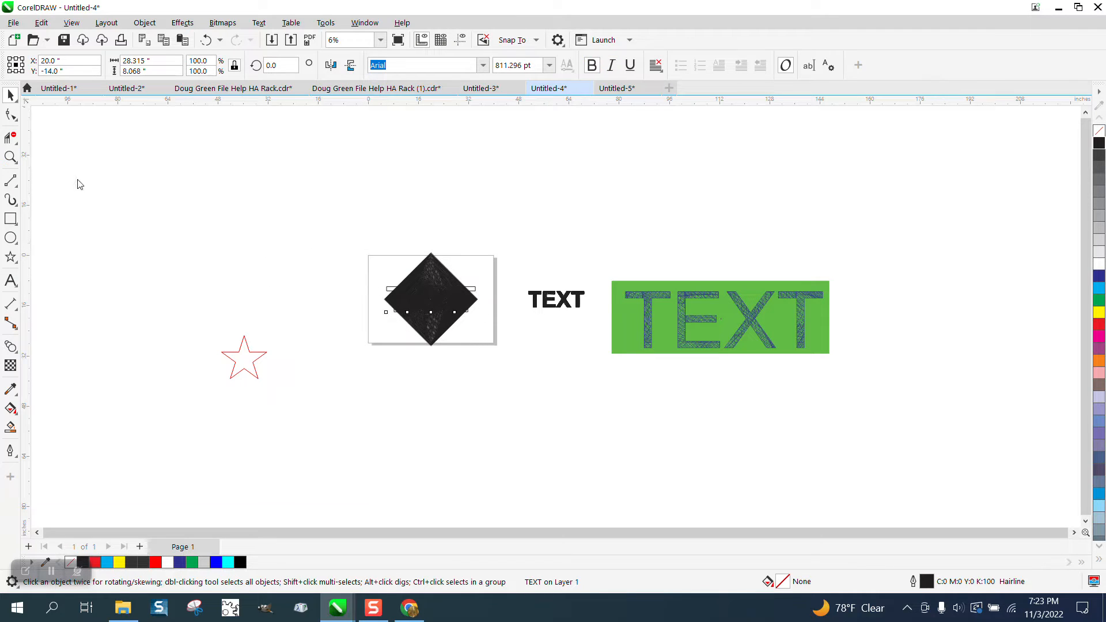
left_click(490, 357)
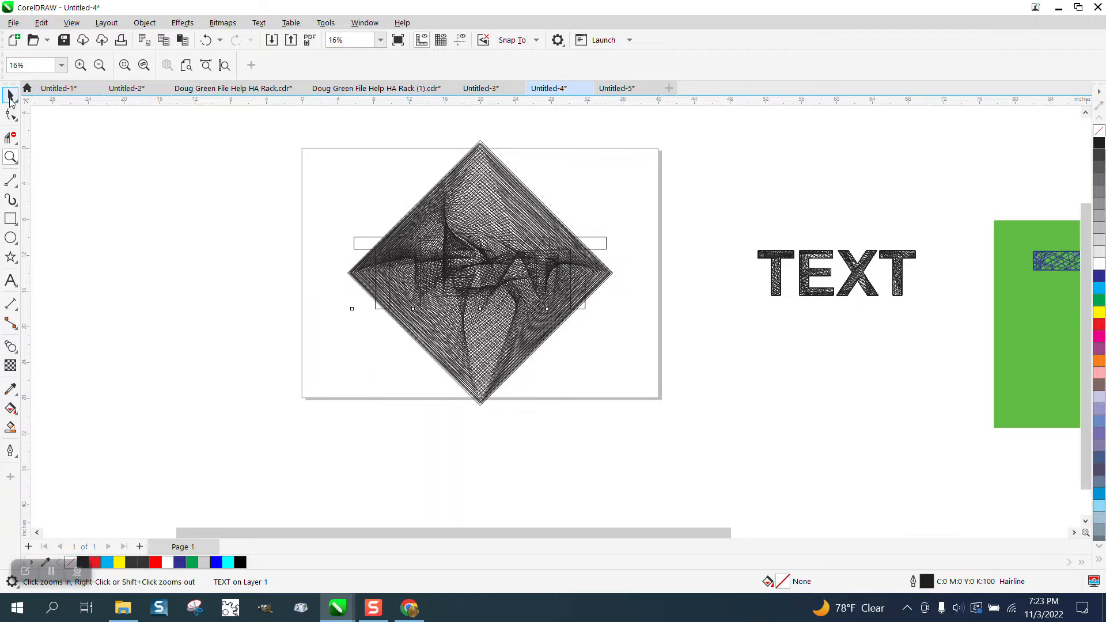
left_click(10, 94)
left_click(470, 187)
left_click_drag(616, 137, 637, 128)
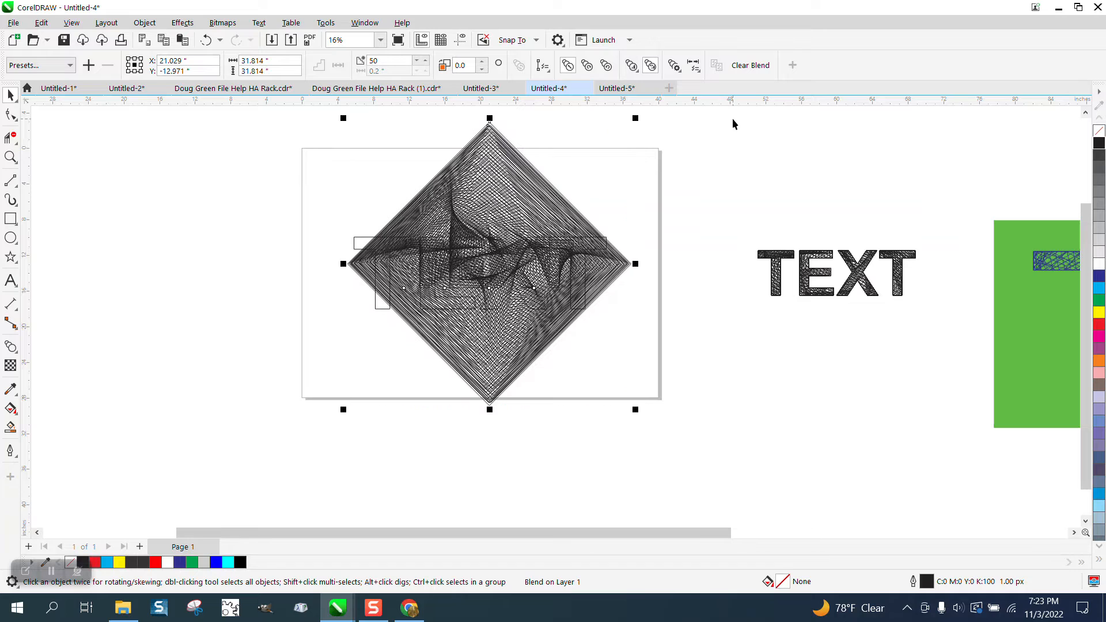
left_click_drag(345, 410, 303, 450)
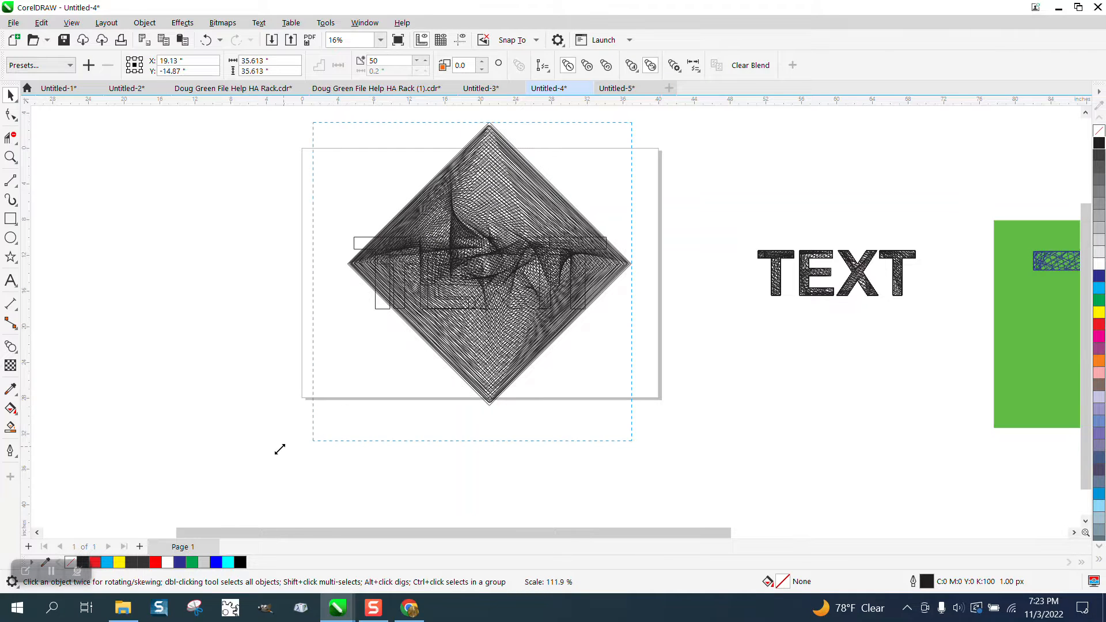
left_click(198, 391)
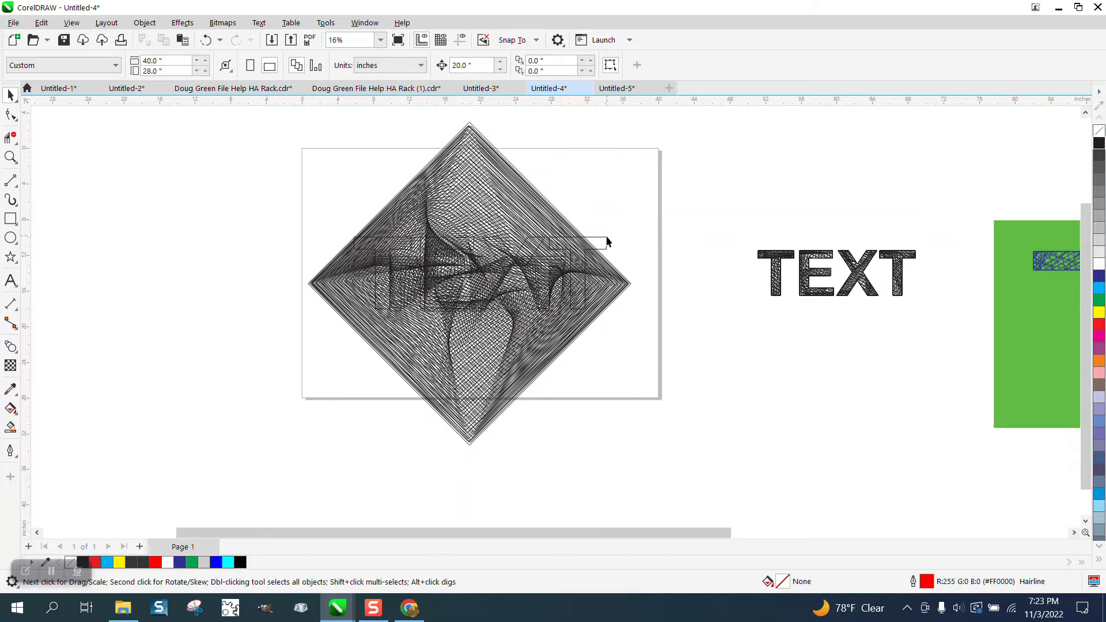
Reduce the TEXT outline to about 24.7 inches wide and place it beside the page, and center the diamond blend on the page.
left_click(607, 241)
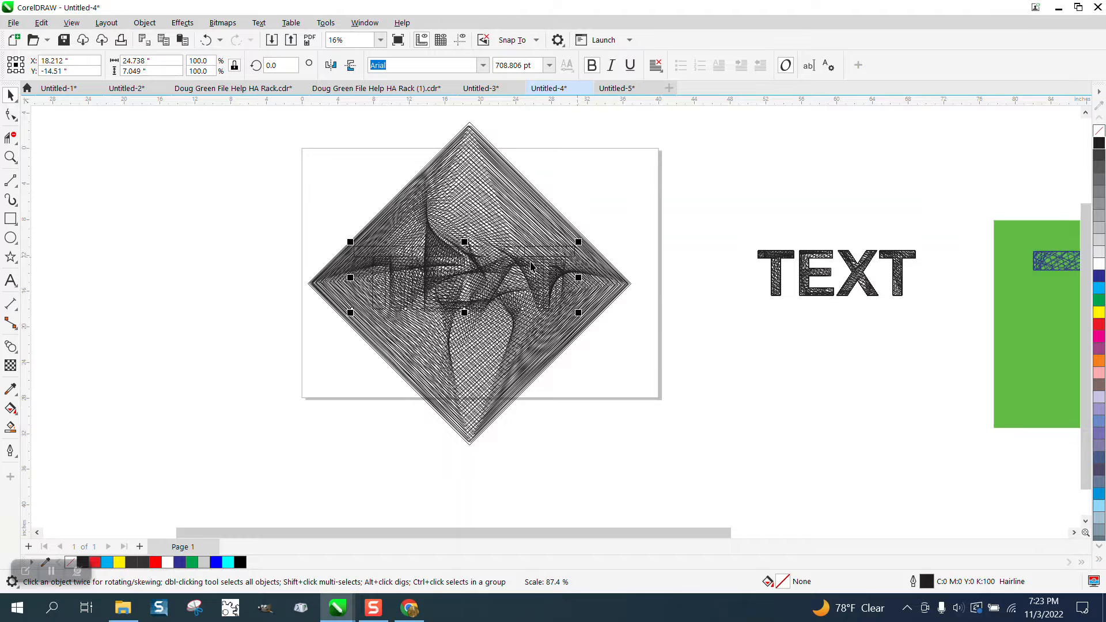
left_click_drag(459, 285, 170, 298)
left_click(430, 277)
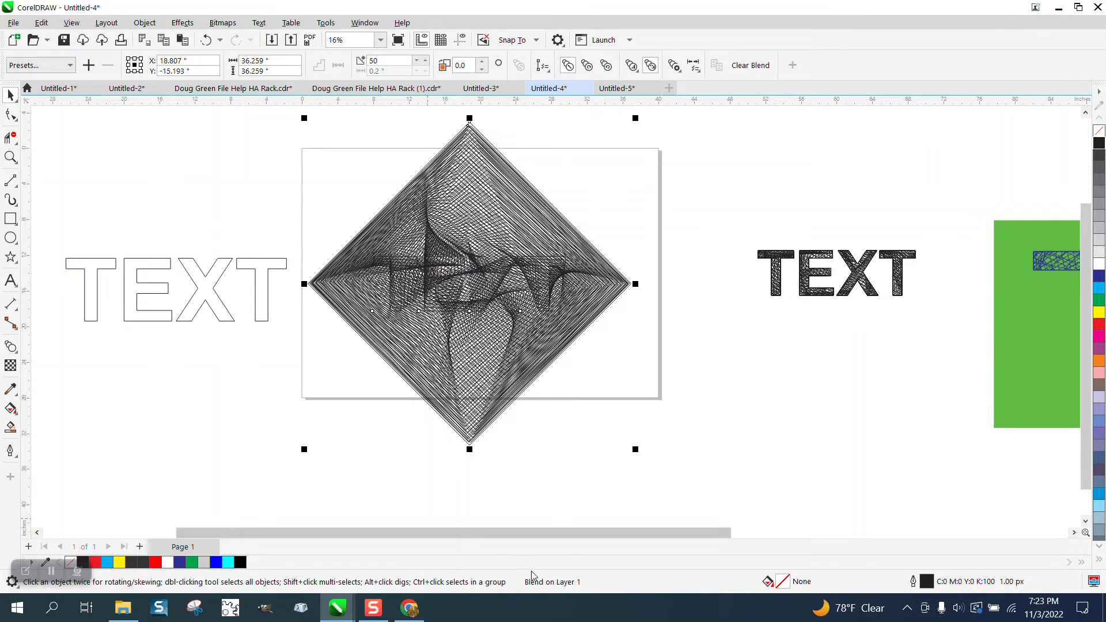
key("p")
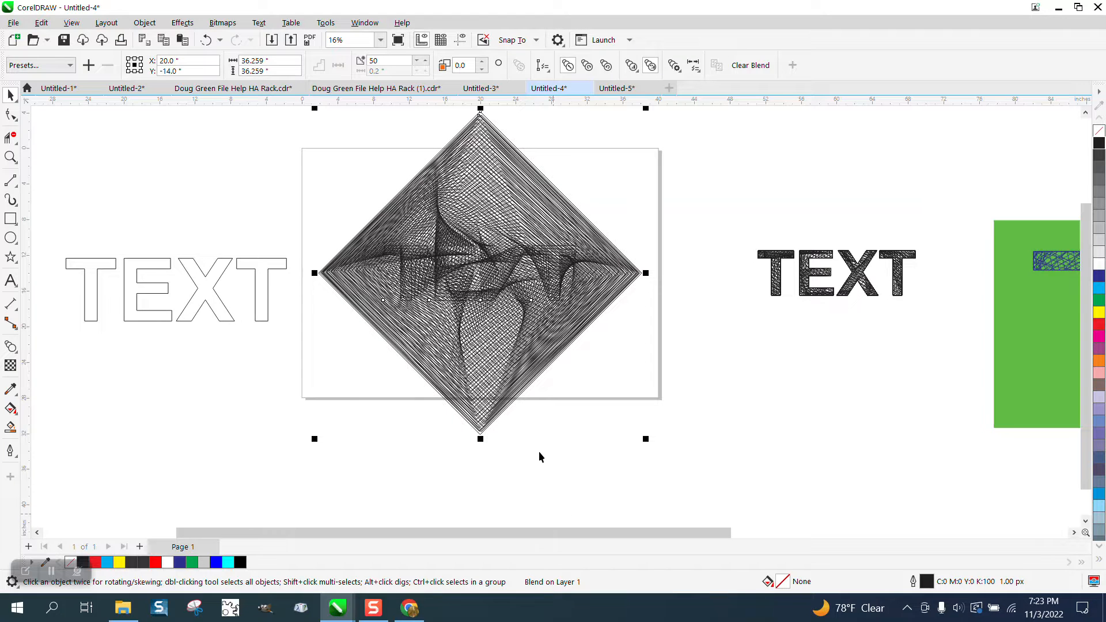
Break the diamond blend apart and group all of its resulting objects.
left_click(145, 22)
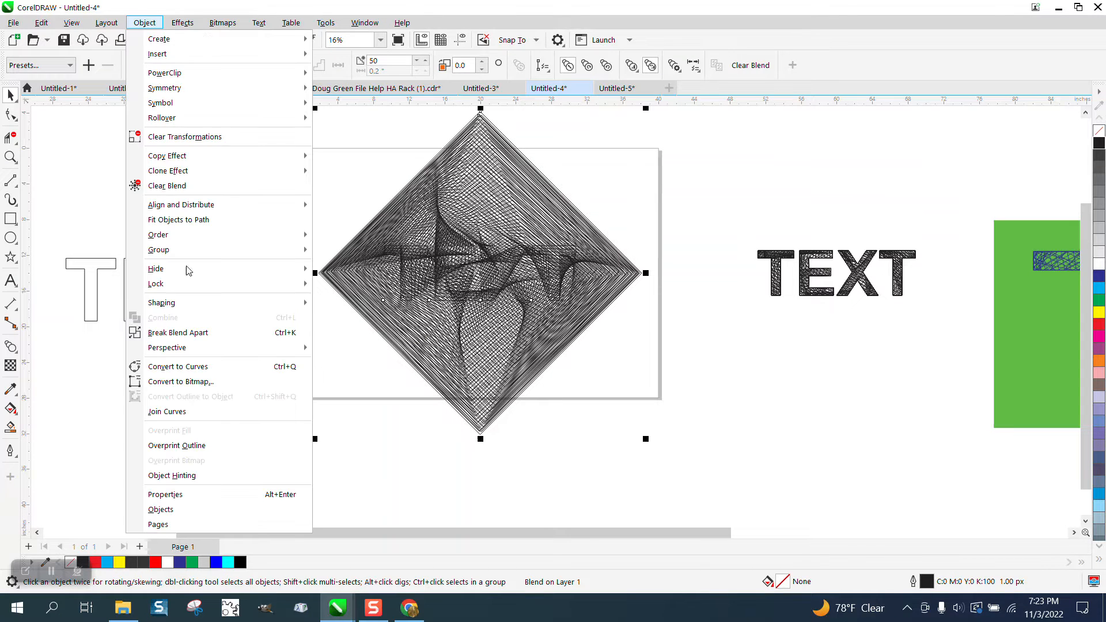
left_click(208, 336)
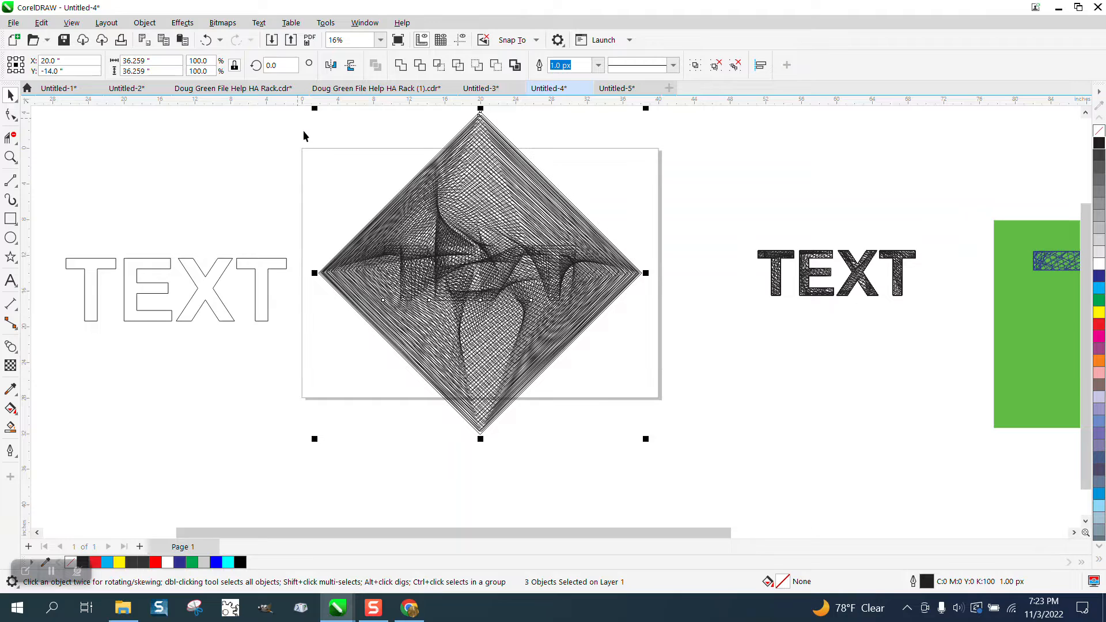
scroll(304, 126, "down", 1)
left_click_drag(304, 117, 658, 448)
left_click(145, 22)
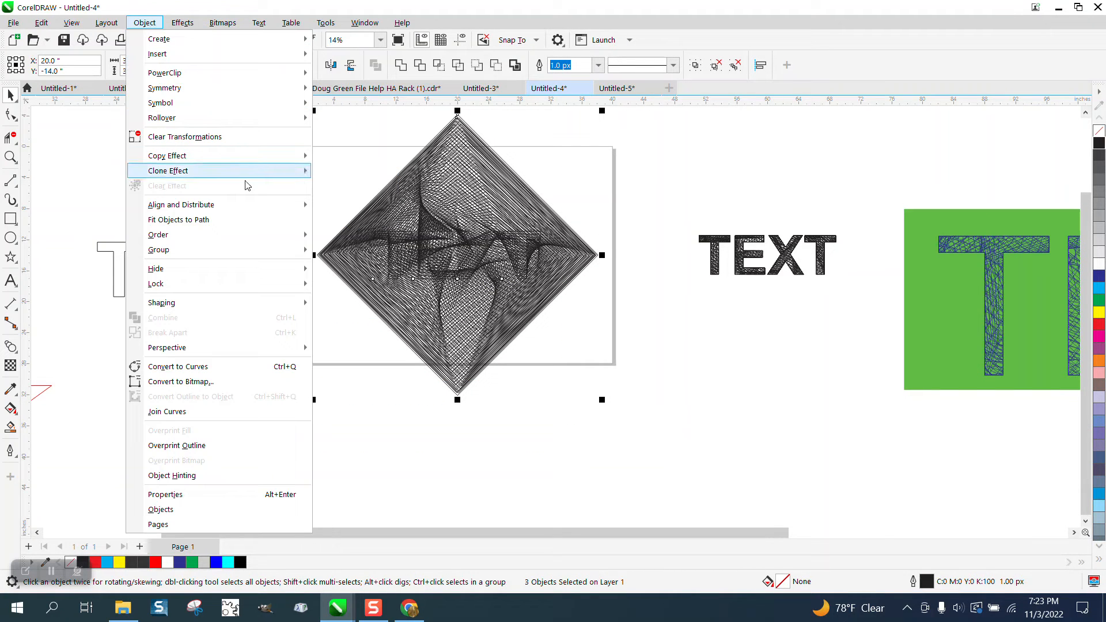
mouse_move(230, 250)
left_click(323, 253)
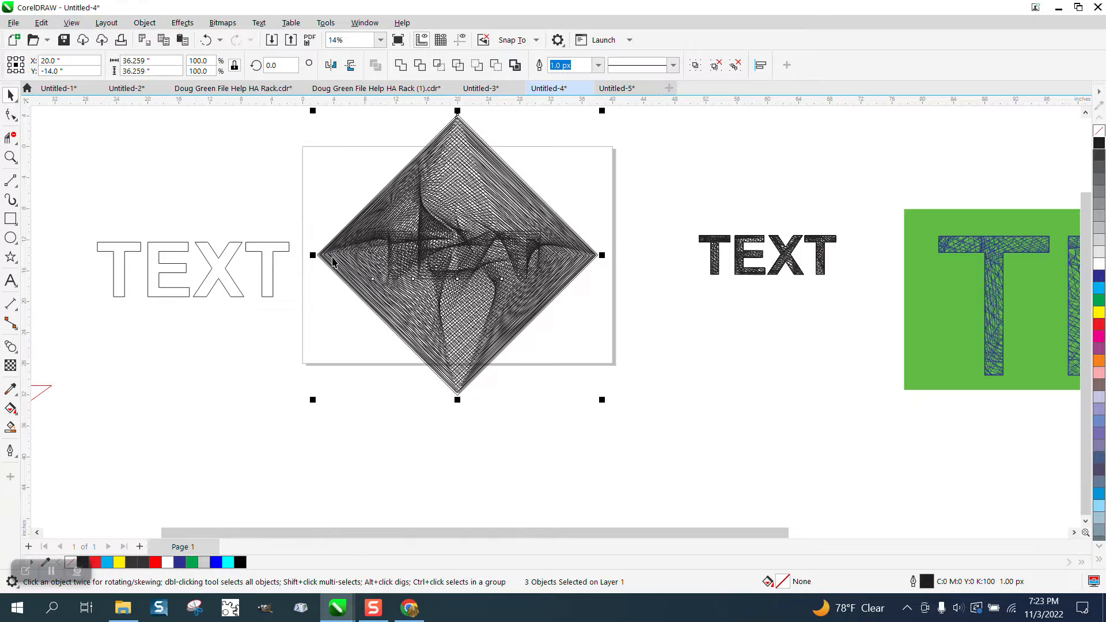
Intersect the page-centered TEXT outline with the grouped diamond pattern, and move both originals away from the filled result.
left_click(228, 266)
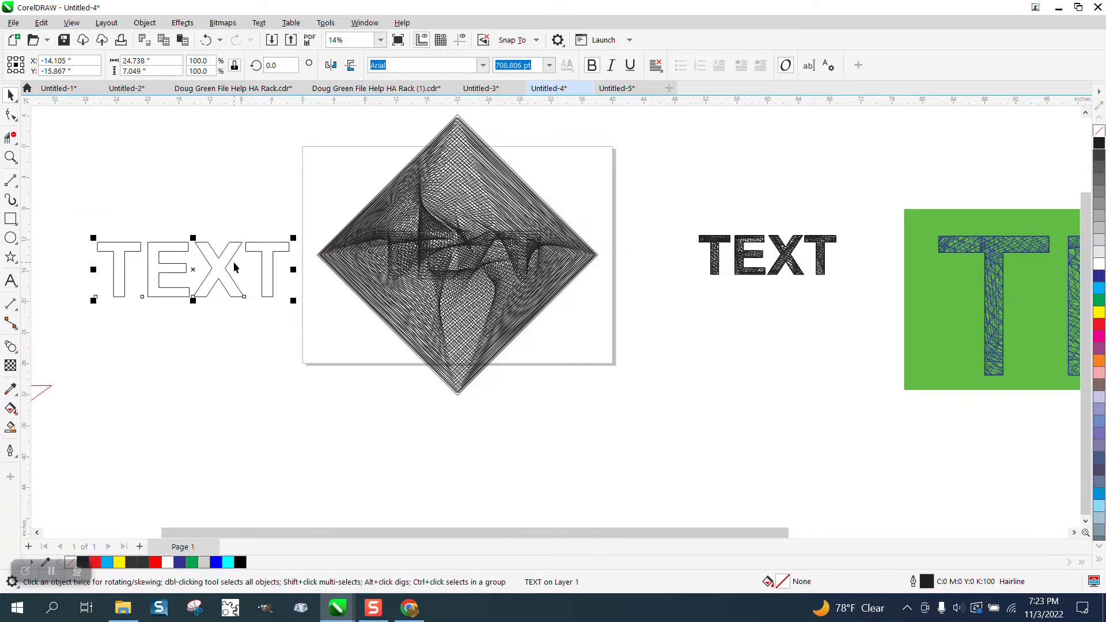
key("p")
scroll(330, 279, "down", 3)
left_click_drag(307, 156, 448, 342)
left_click_drag(509, 388, 509, 389)
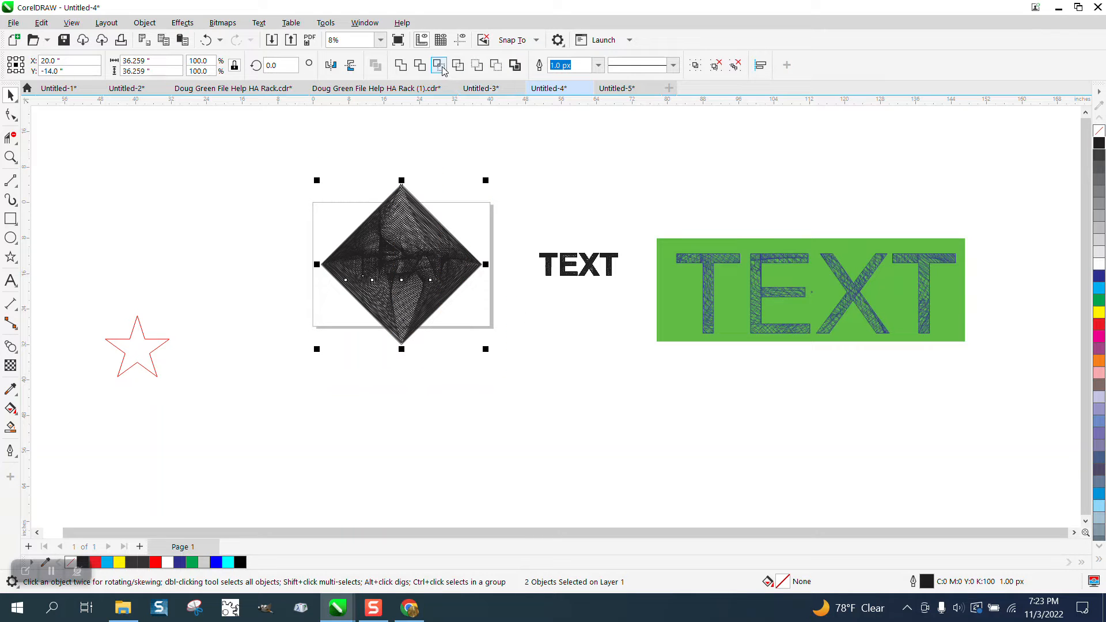
left_click_drag(399, 260, 303, 354)
left_click_drag(612, 274, 589, 306)
Examine the line pattern inside the newly filled TEXT letters and compare it with the earlier filled TEXT.
left_click(11, 158)
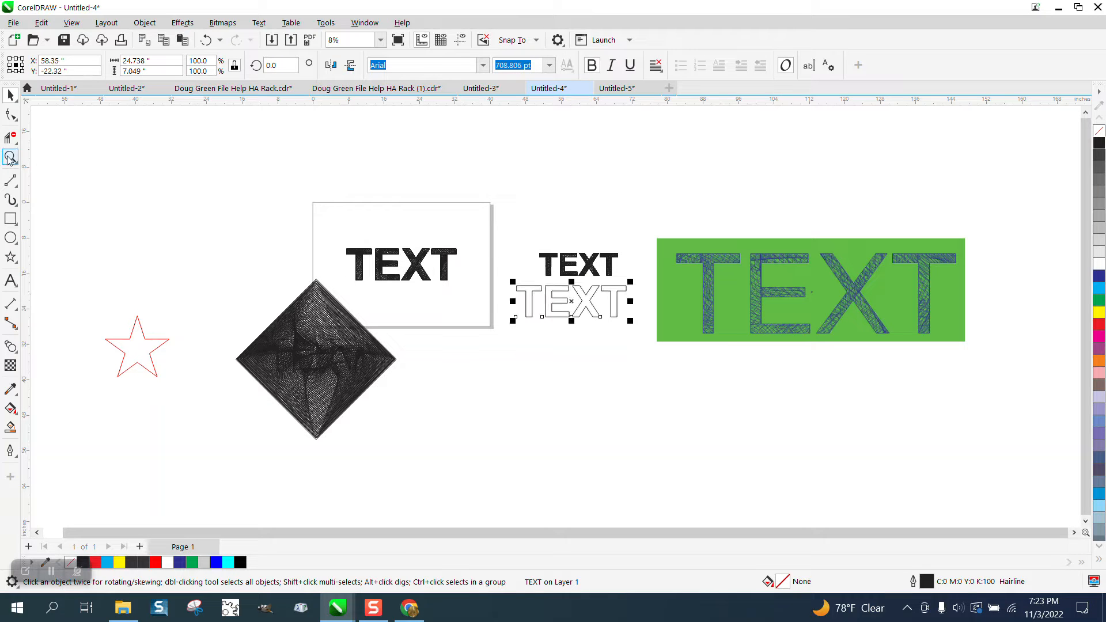
left_click_drag(495, 271, 654, 358)
scroll(627, 338, "down", 1)
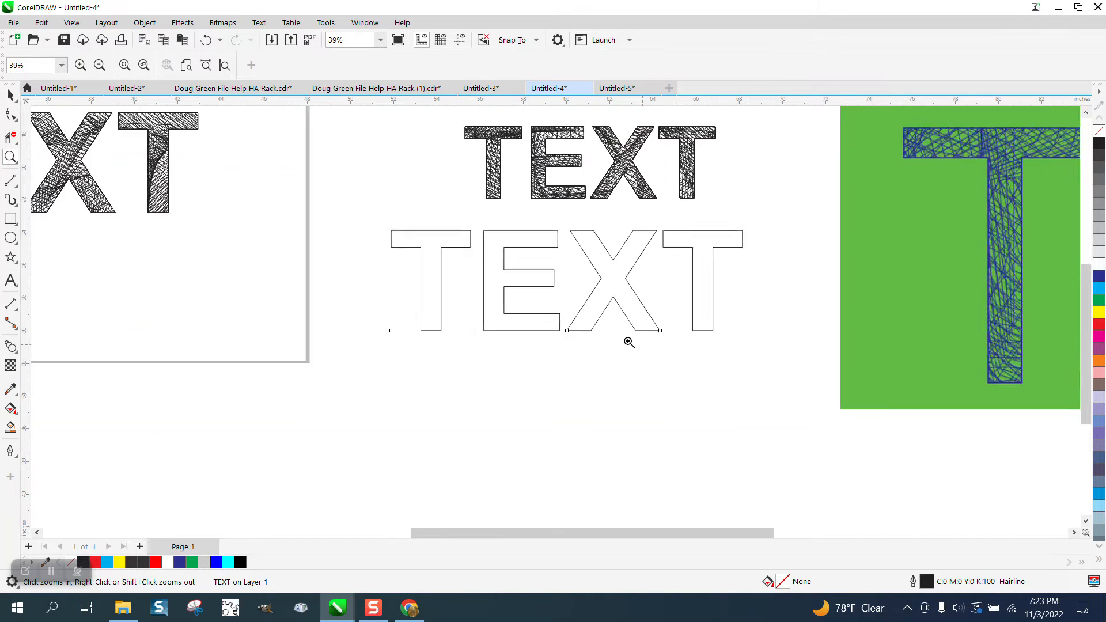
scroll(630, 356, "down", 1)
left_click_drag(240, 154, 362, 266)
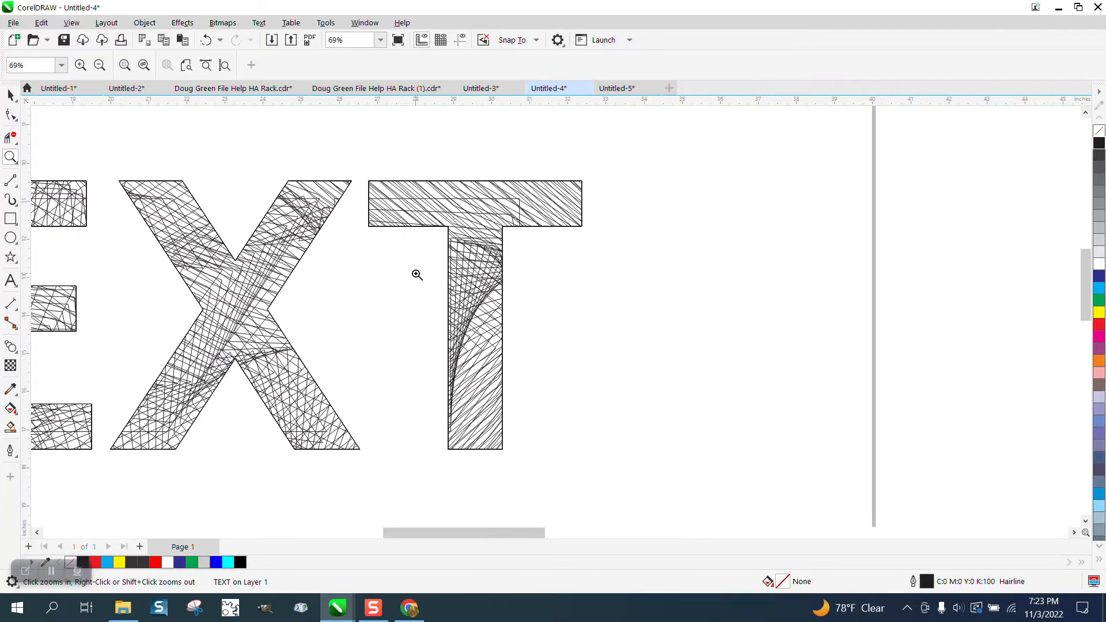
scroll(432, 277, "down", 1)
scroll(334, 273, "down", 1)
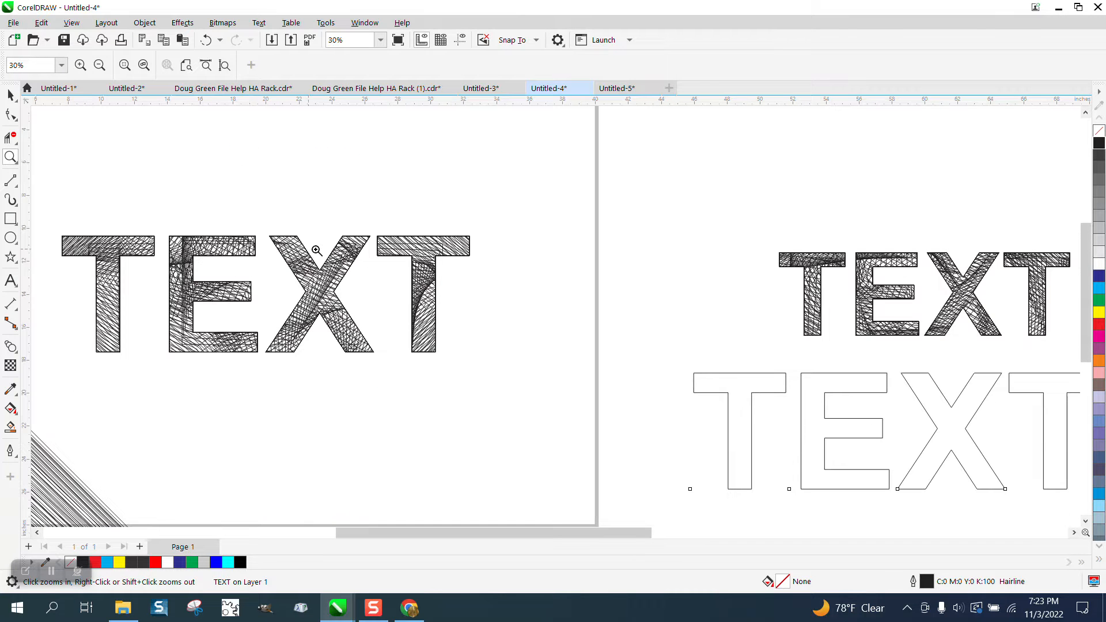
scroll(342, 287, "down", 1)
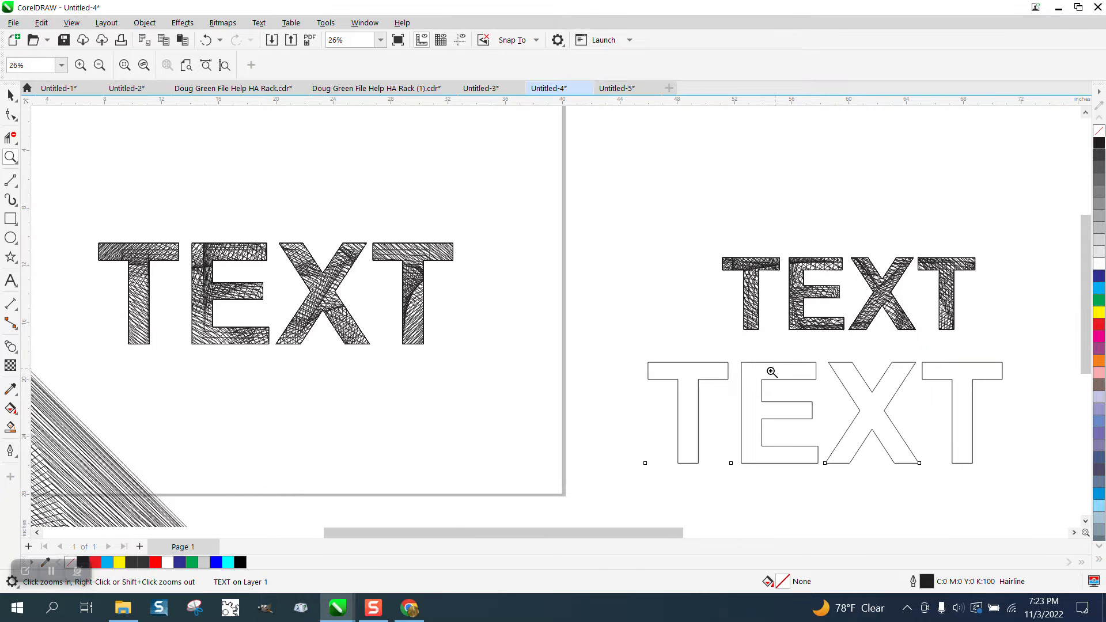
scroll(498, 302, "down", 1)
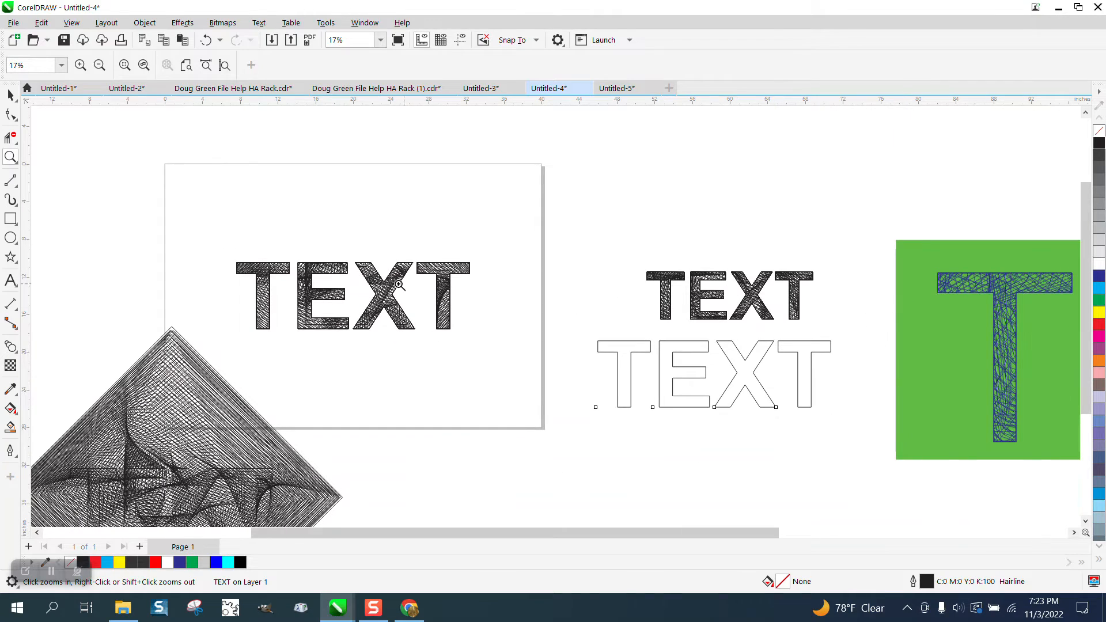
left_click_drag(496, 347, 496, 346)
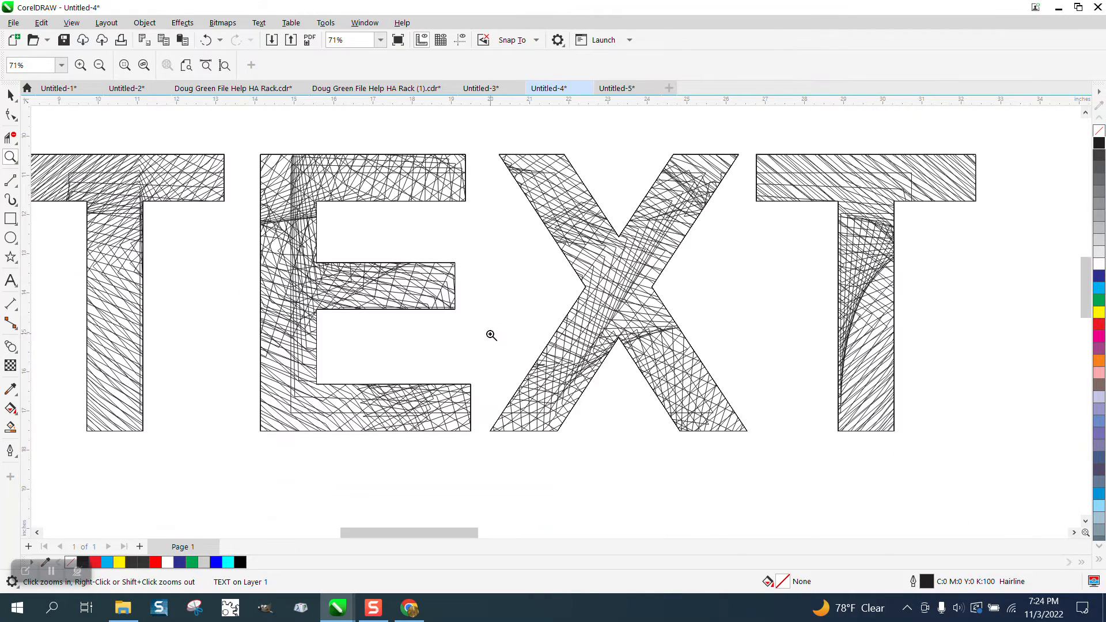
scroll(491, 337, "down", 3)
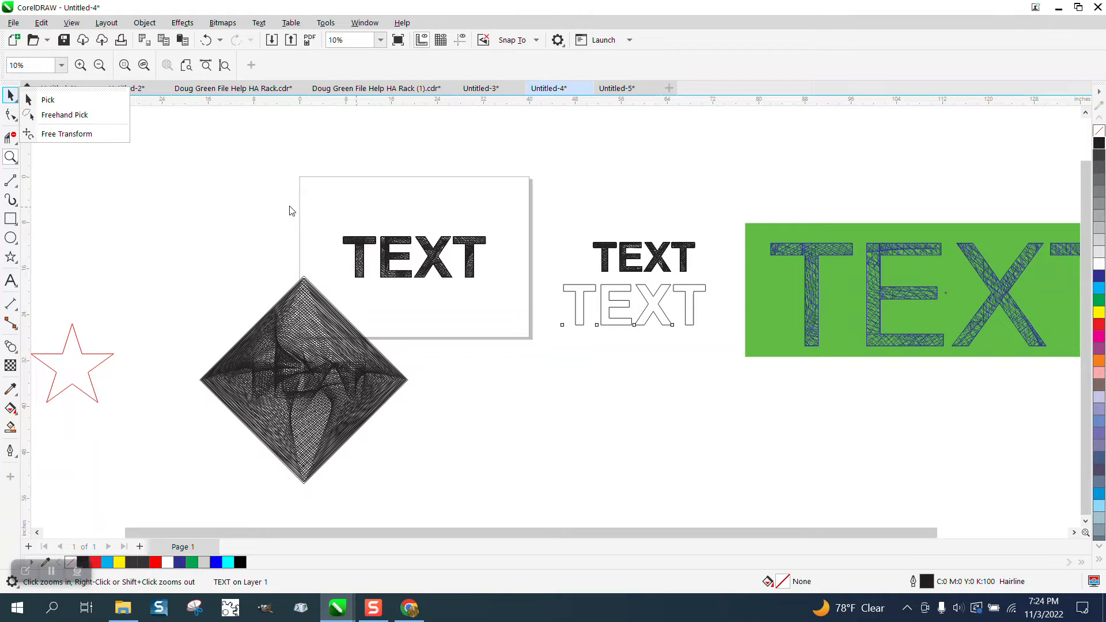
Move the new filled TEXT off the page and center the grouped diamond pattern on the page.
left_click(46, 100)
left_click_drag(405, 243, 190, 162)
left_click(328, 329)
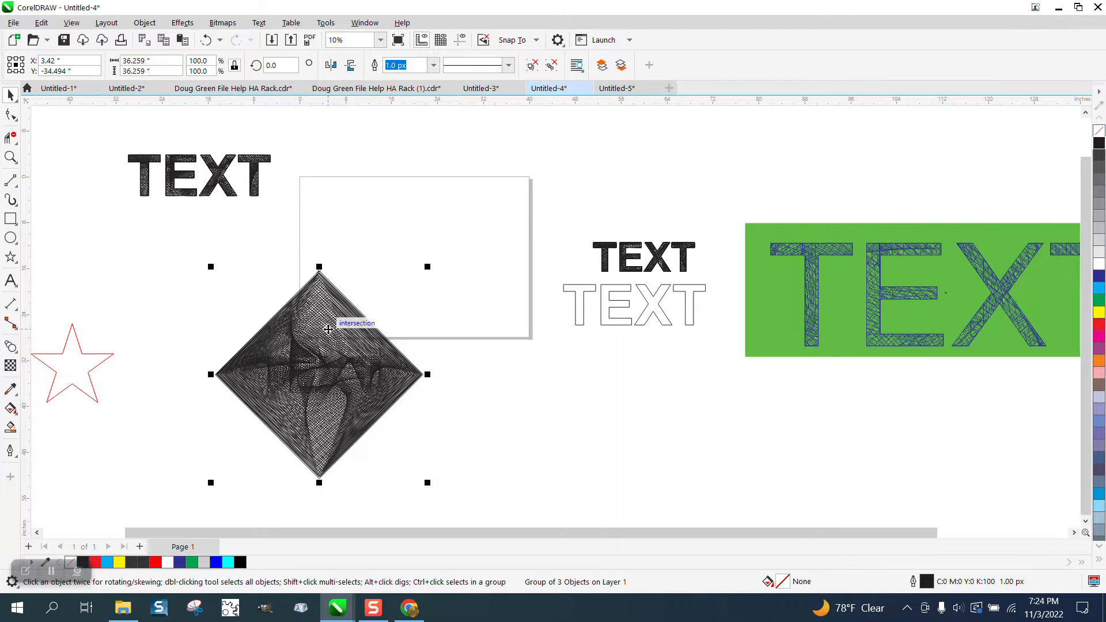
key("p")
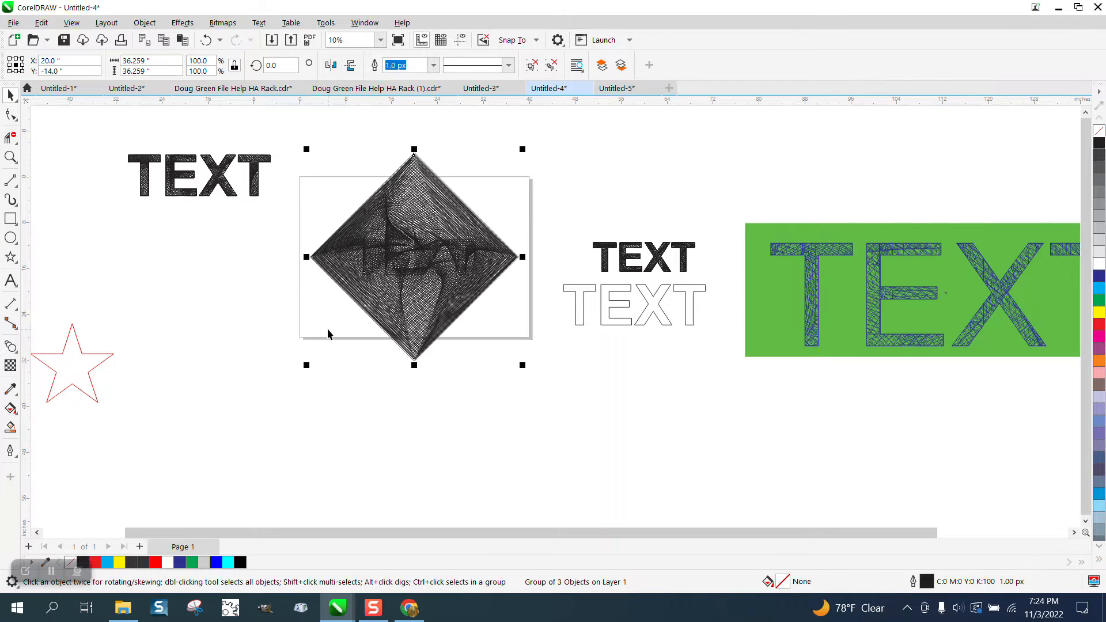
Mirror the diamond pattern horizontally and set its rotation angle to 90 degrees.
left_click(330, 66)
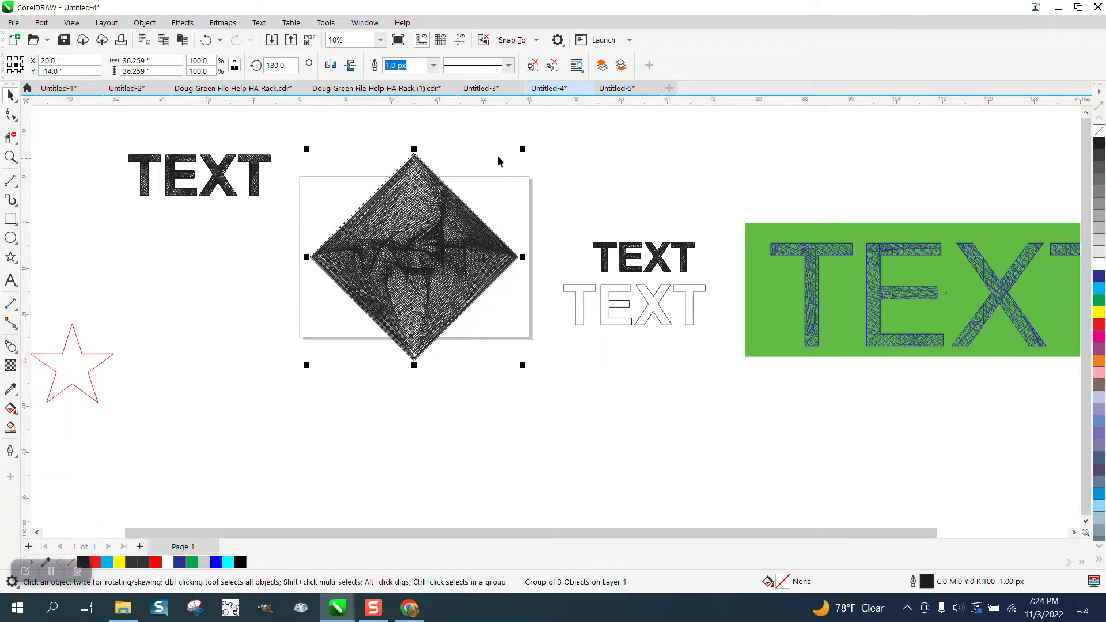
type("90")
key("Return")
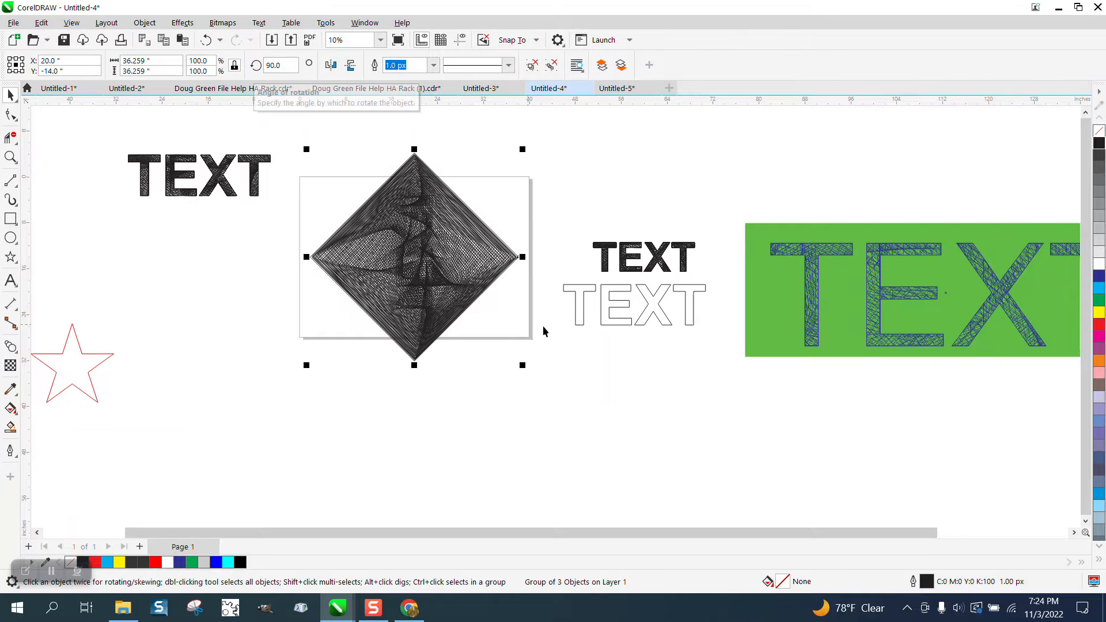
Intersect the page-centered TEXT outline with the rotated diamond pattern, and move the filled result below the smaller filled TEXT.
left_click(580, 307)
left_click(483, 278)
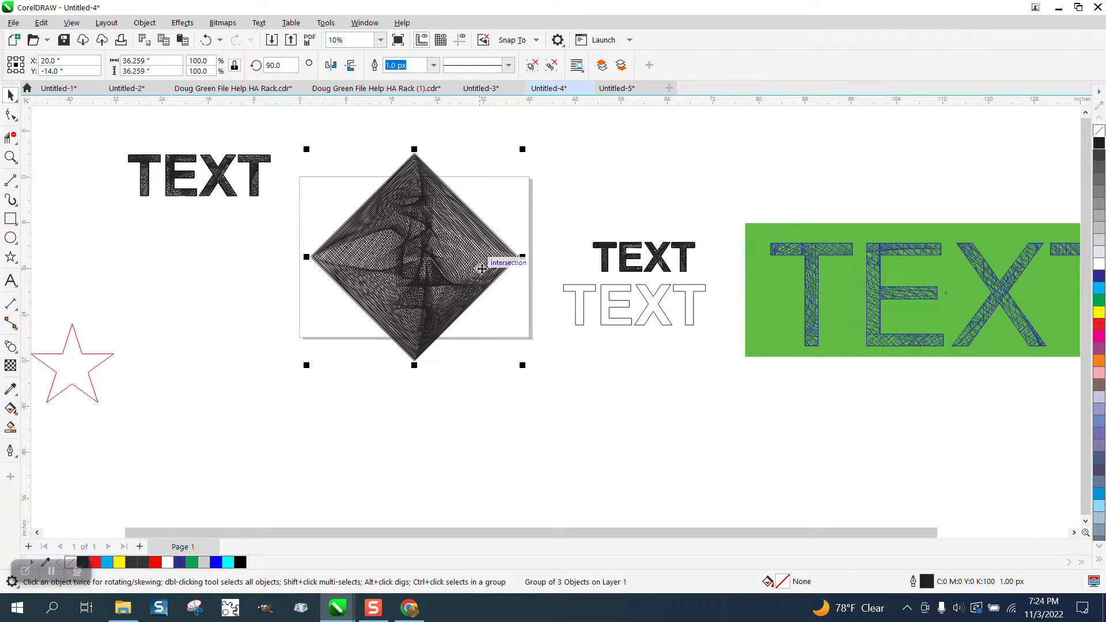
left_click(610, 293)
key("p")
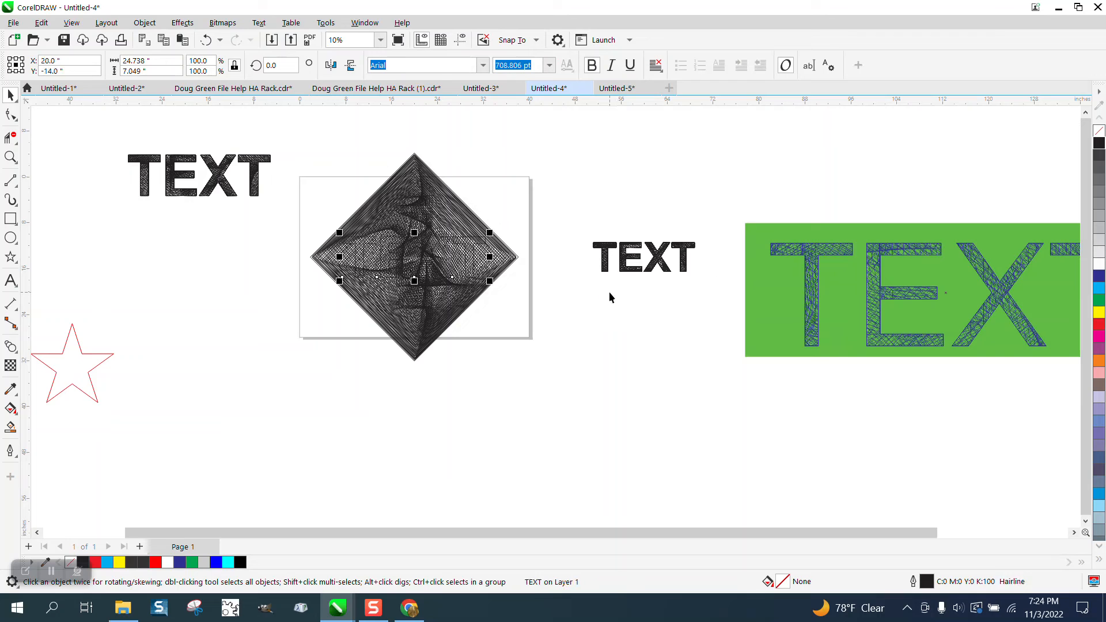
left_click_drag(291, 141, 555, 398)
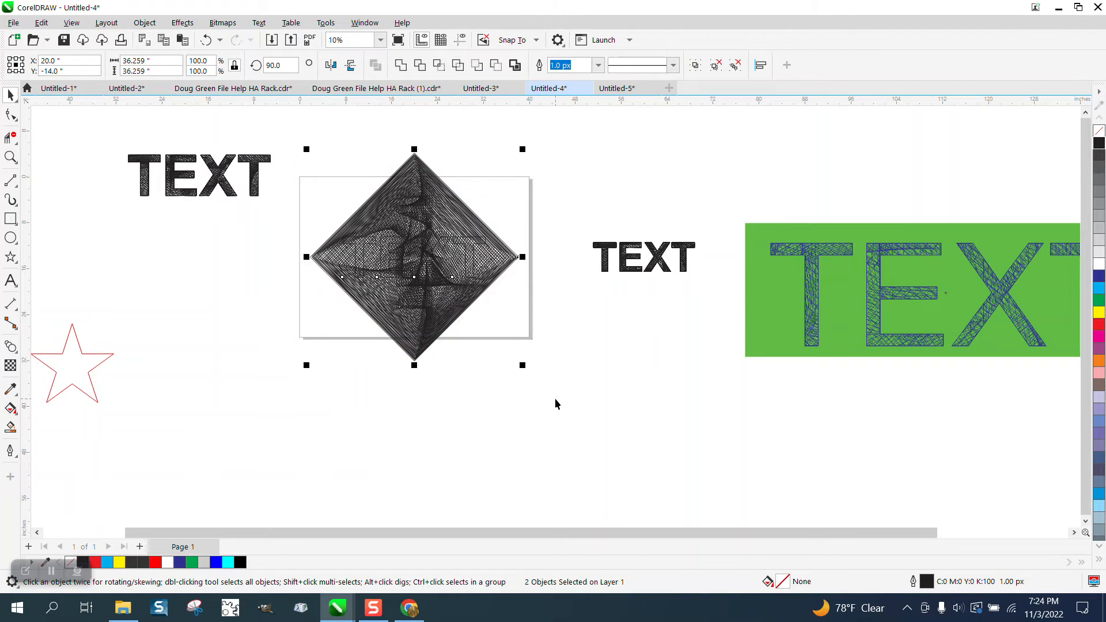
left_click(439, 64)
left_click_drag(453, 268, 640, 311)
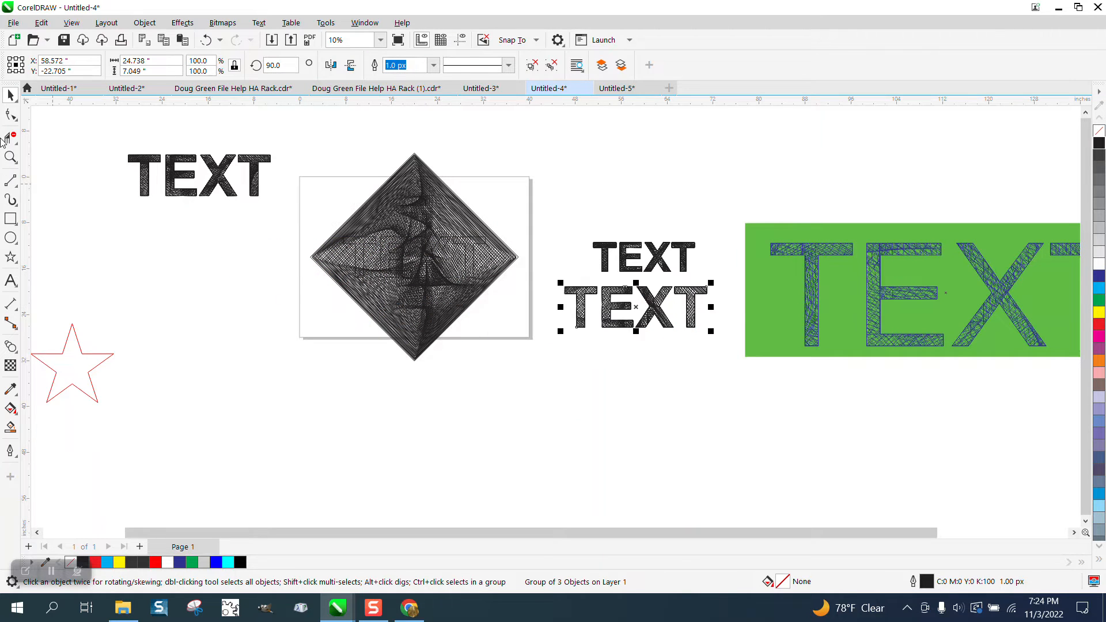
Examine the line fill of the second filled TEXT up close and compare it with the sample on the green rectangle.
left_click(10, 156)
left_click_drag(577, 278, 717, 356)
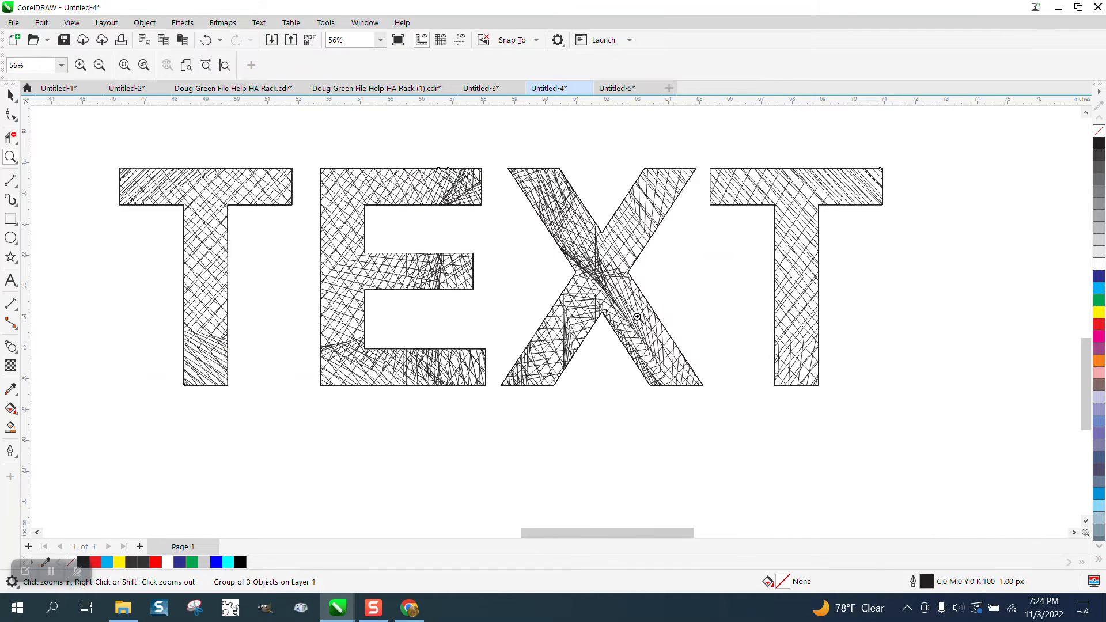
scroll(642, 319, "down", 1)
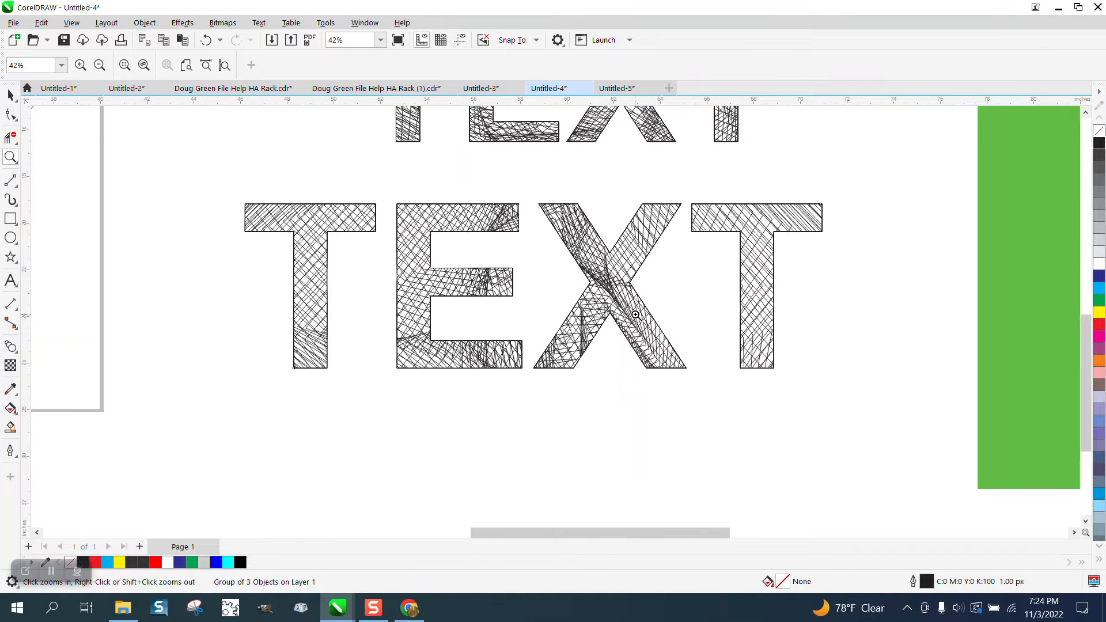
scroll(635, 315, "down", 1)
left_click_drag(330, 257, 421, 370)
scroll(420, 370, "down", 3)
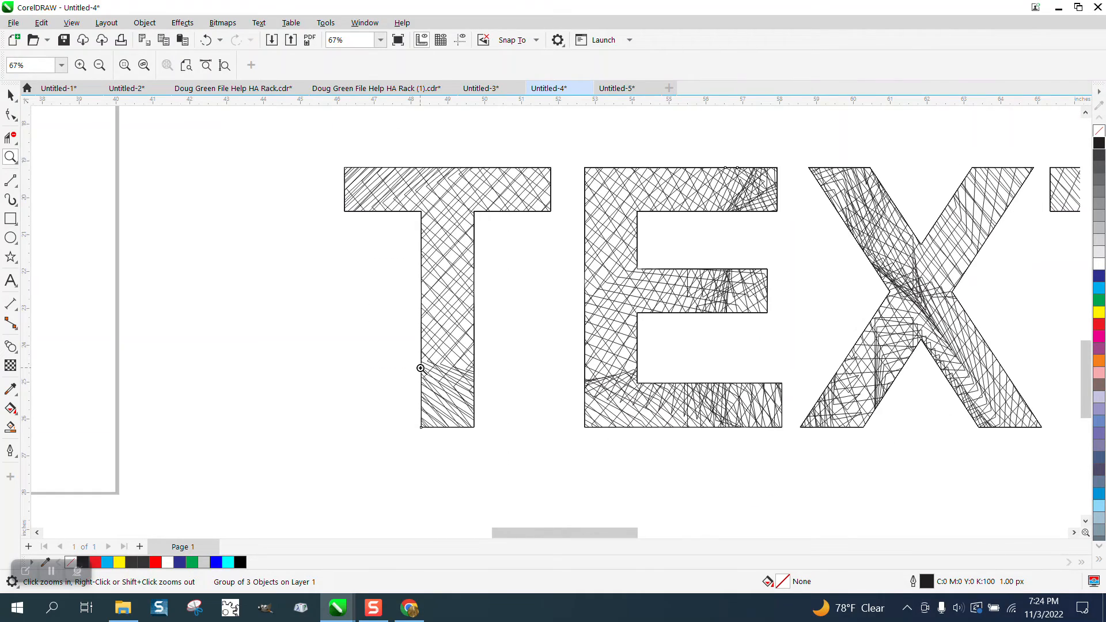
scroll(420, 368, "down", 2)
scroll(421, 367, "down", 1)
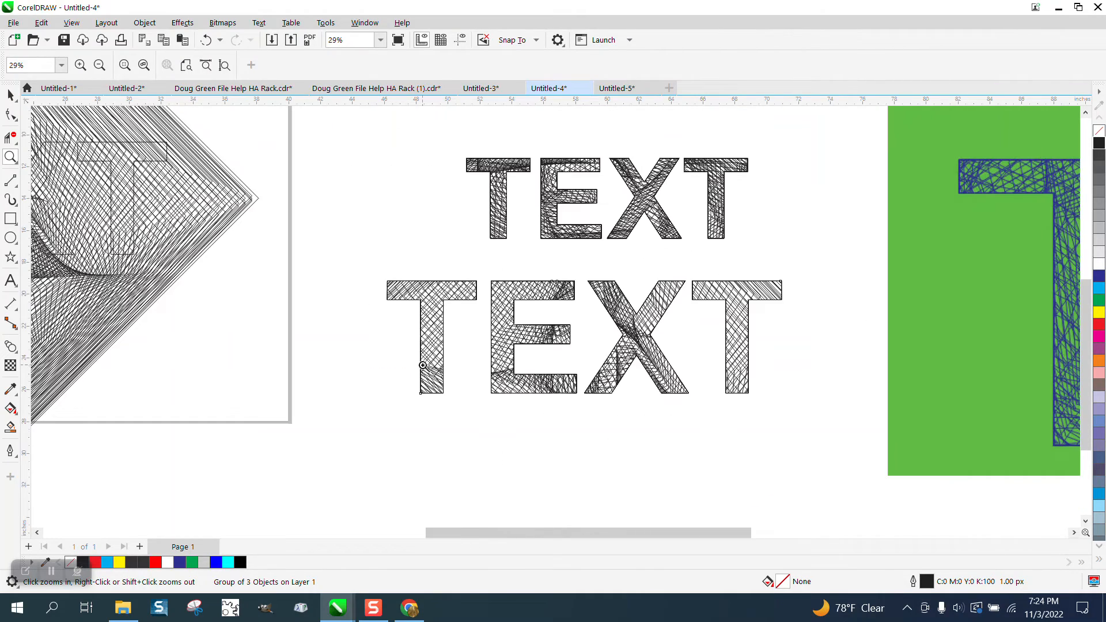
scroll(430, 360, "down", 3)
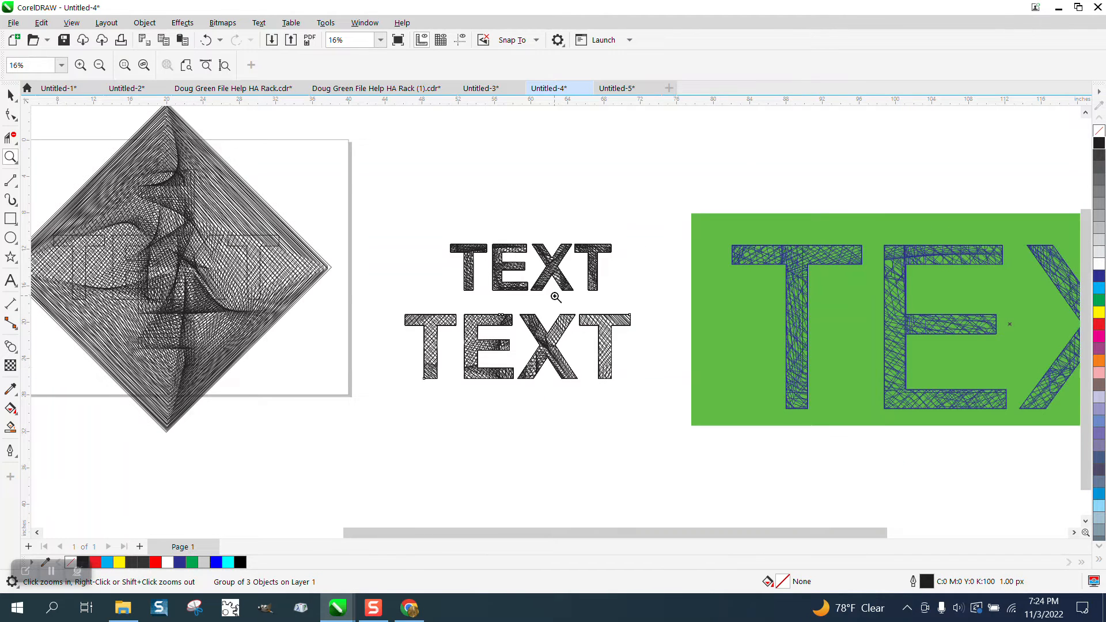
left_click_drag(639, 416, 639, 415)
scroll(587, 408, "down", 5)
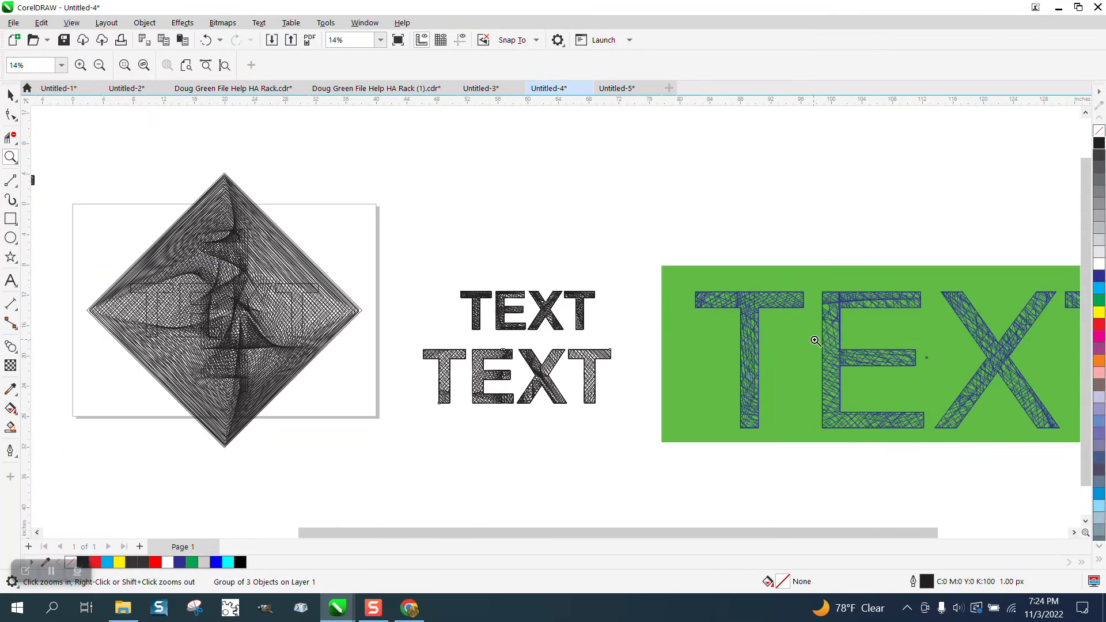
left_click_drag(883, 386, 883, 385)
scroll(507, 363, "down", 6)
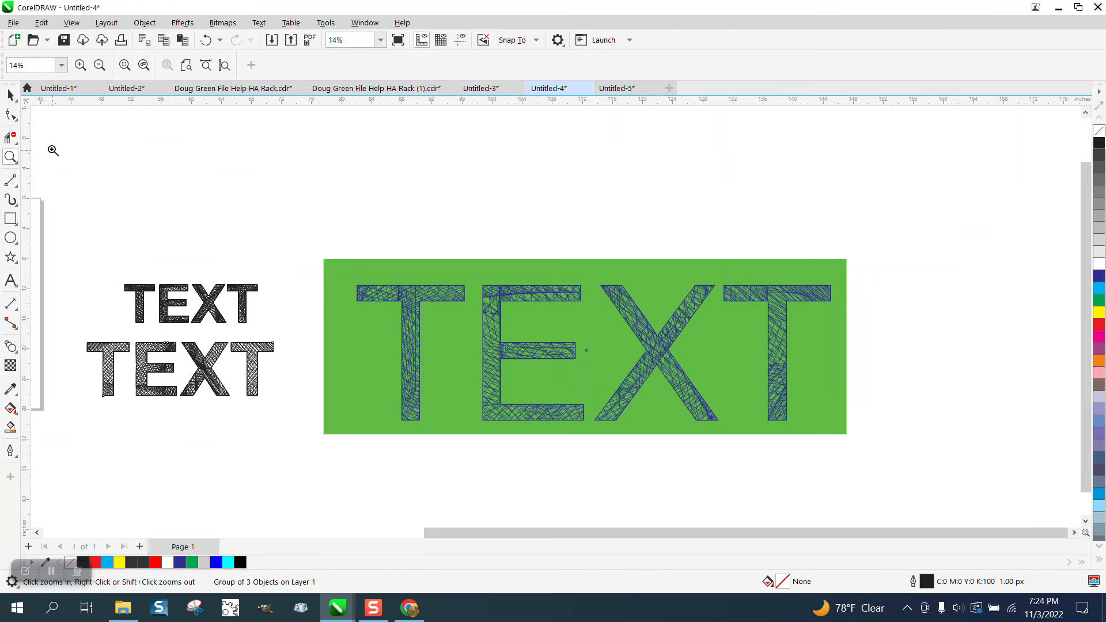
Move the green TEXT sample up and enlarge the second filled TEXT to about 67 inches wide directly beneath it.
left_click(10, 95)
mouse_move(279, 336)
left_mouse_down()
mouse_move(506, 223)
mouse_move(597, 217)
left_mouse_up()
mouse_move(332, 331)
left_mouse_down()
mouse_move(528, 190)
mouse_move(334, 180)
left_mouse_up()
left_click_drag(236, 279, 505, 321)
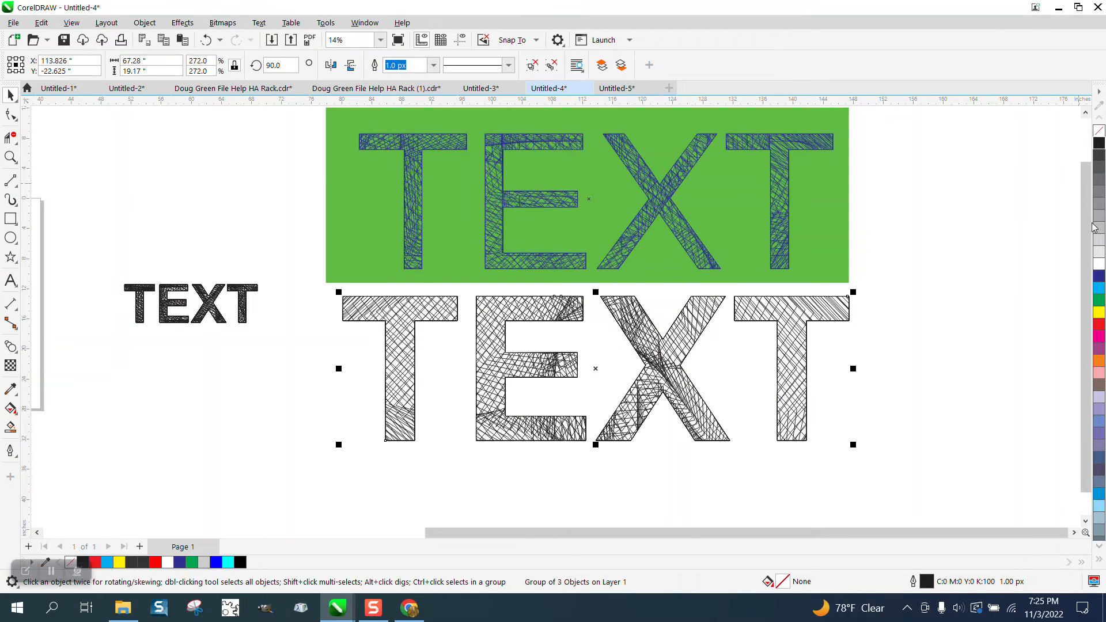
Set the enlarged TEXT's outline color to blue (C100 M100 Y0 K0) and examine its first letter up close.
right_click(1098, 280)
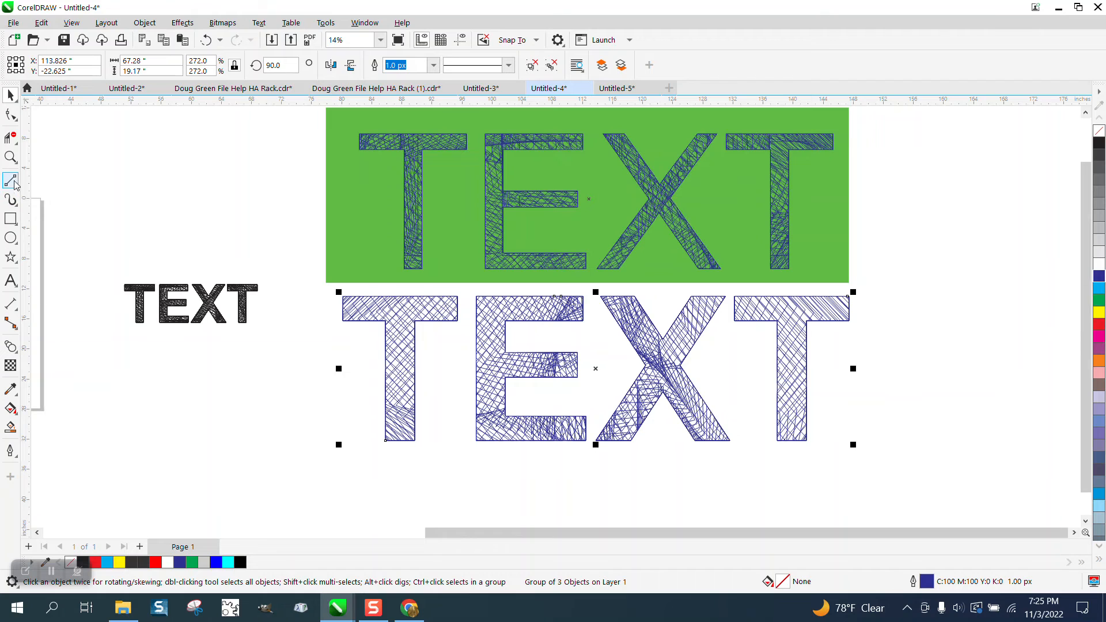
left_click(11, 157)
left_click_drag(339, 293, 456, 345)
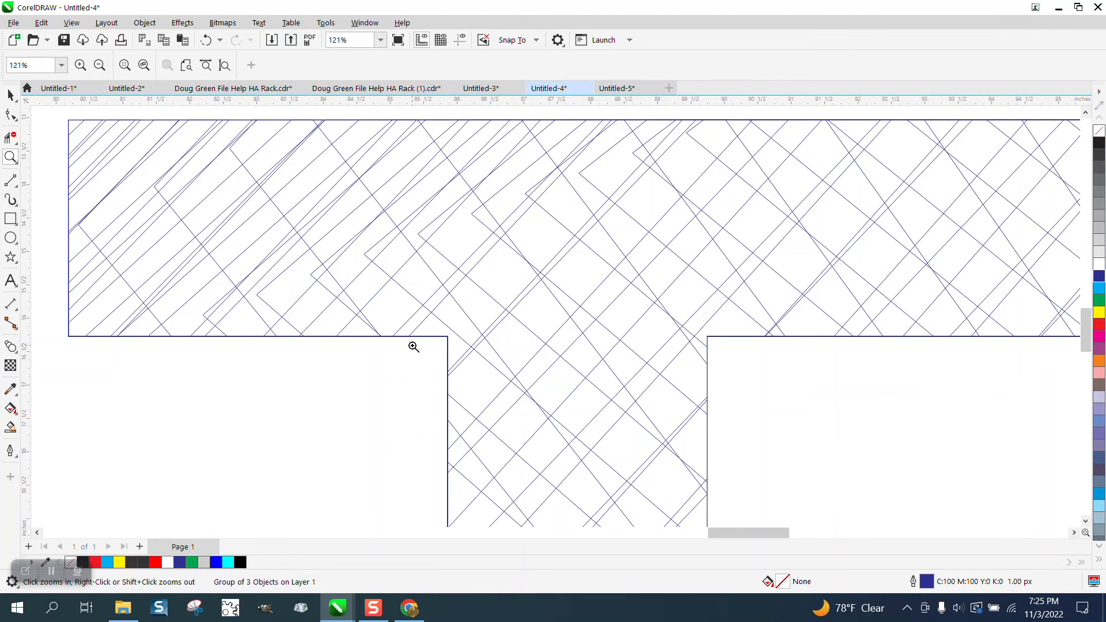
Thicken the enlarged blue TEXT's outline, trying a width of 3 px and then setting 16 px, and examine all four letters.
scroll(348, 341, "down", 2)
left_click(11, 95)
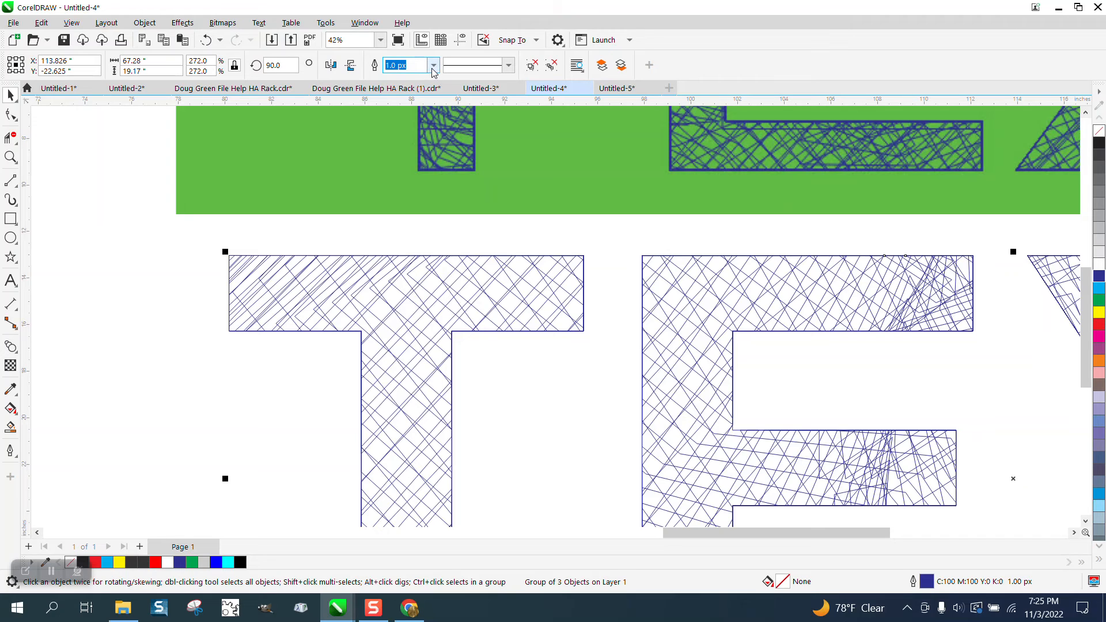
left_click(433, 67)
left_click(409, 120)
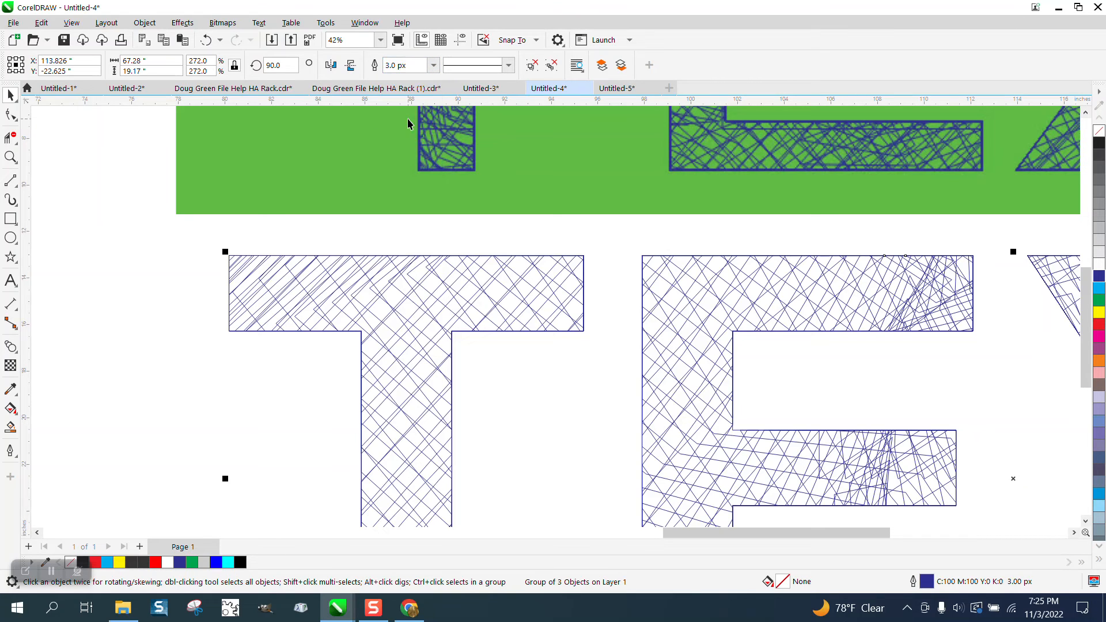
left_click(433, 65)
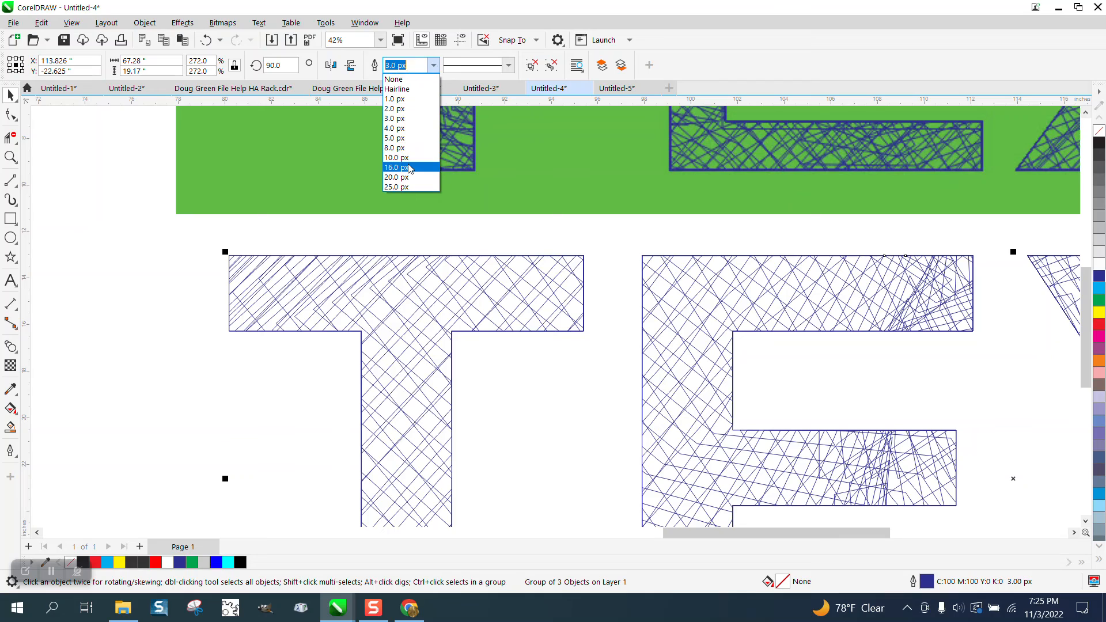
left_click(407, 168)
scroll(115, 235, "down", 2)
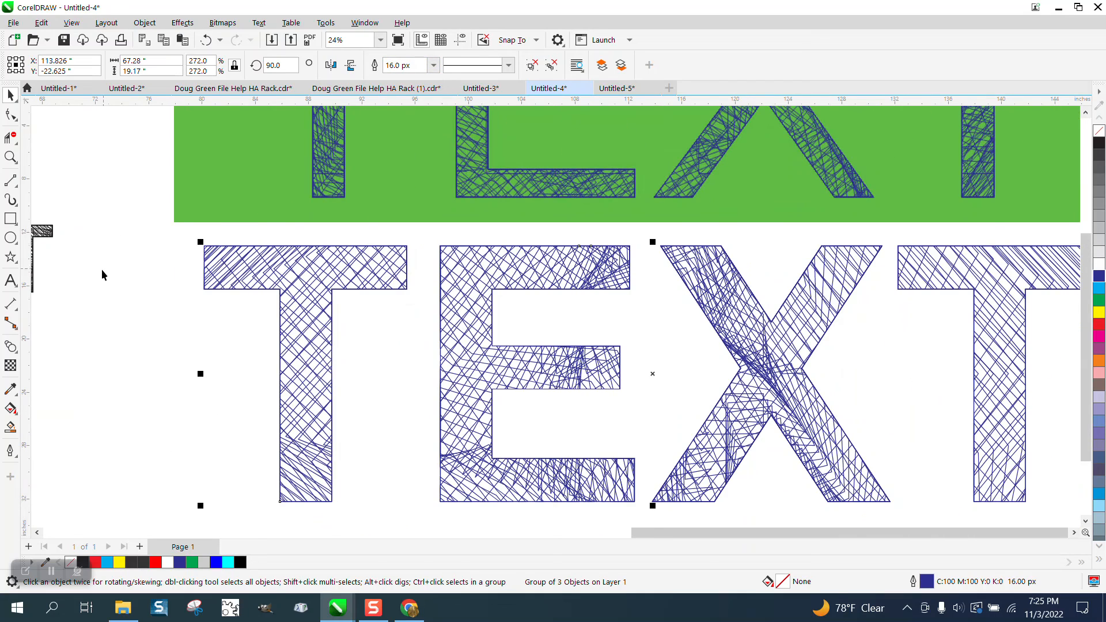
scroll(101, 277, "down", 2)
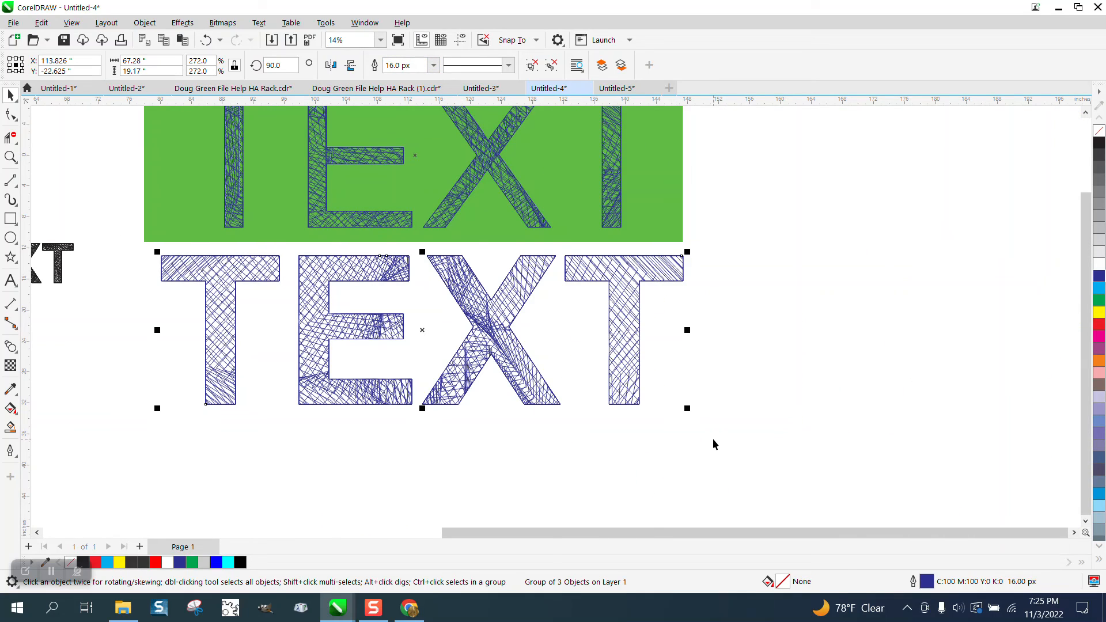
left_click(10, 156)
left_click_drag(671, 406, 694, 428)
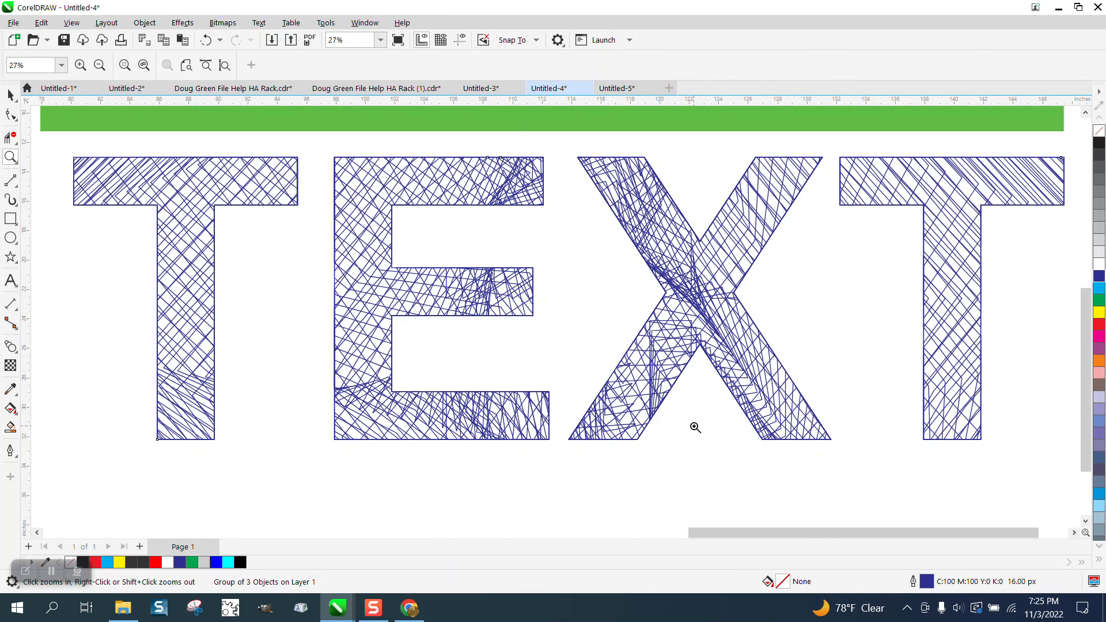